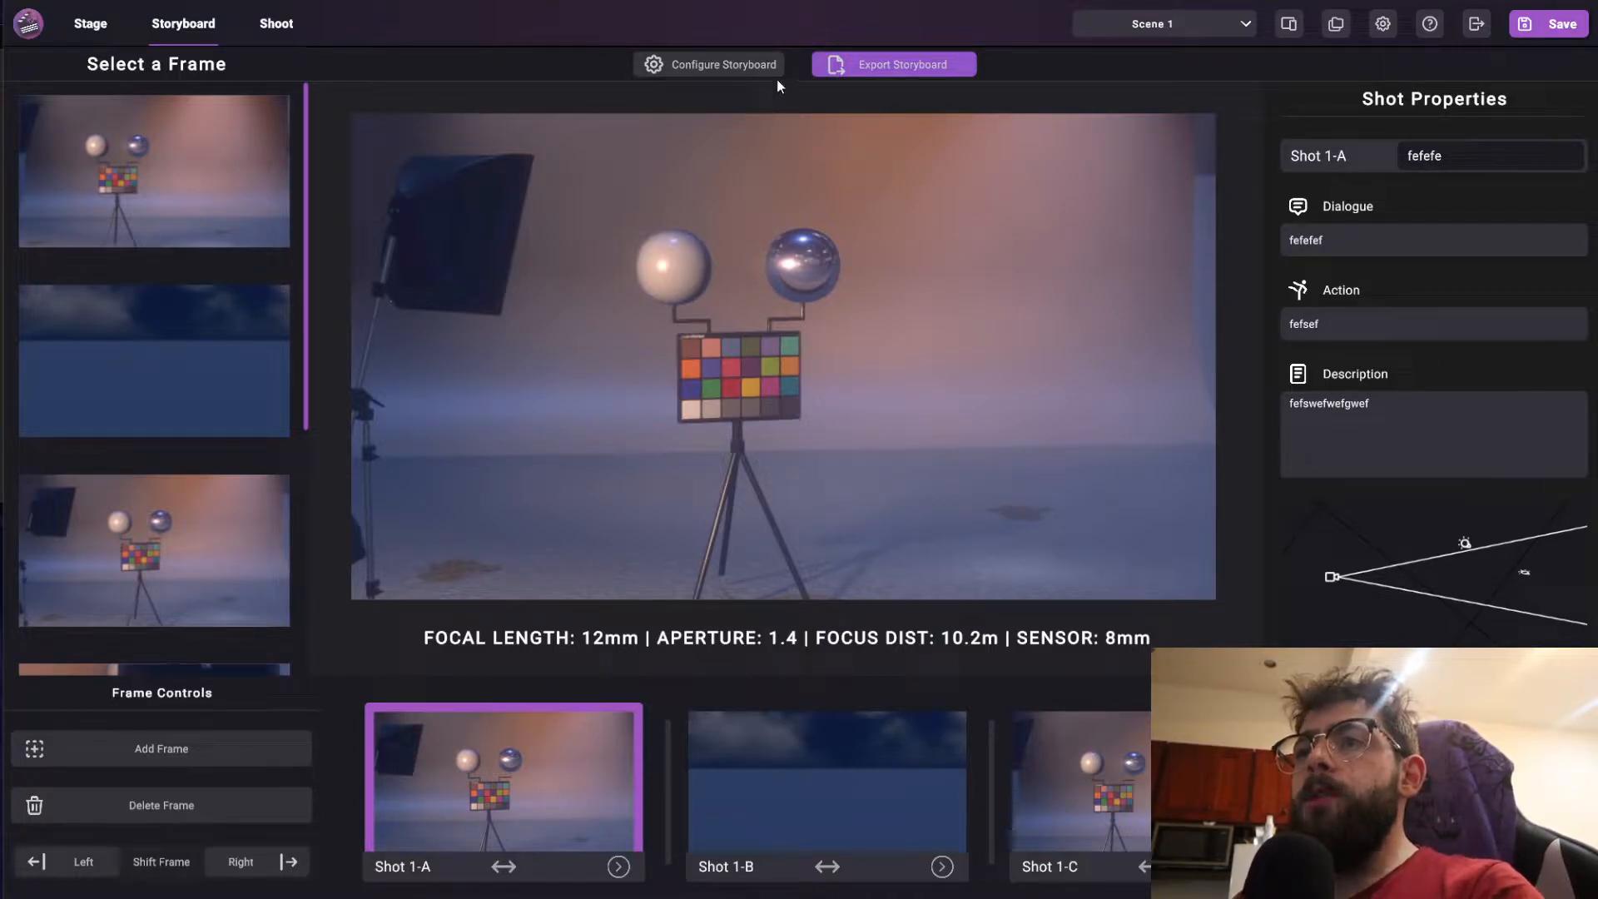
# Step: Open the storyboard configuration options and review the shot naming and Chromium setup settings
pyautogui.click(726, 63)
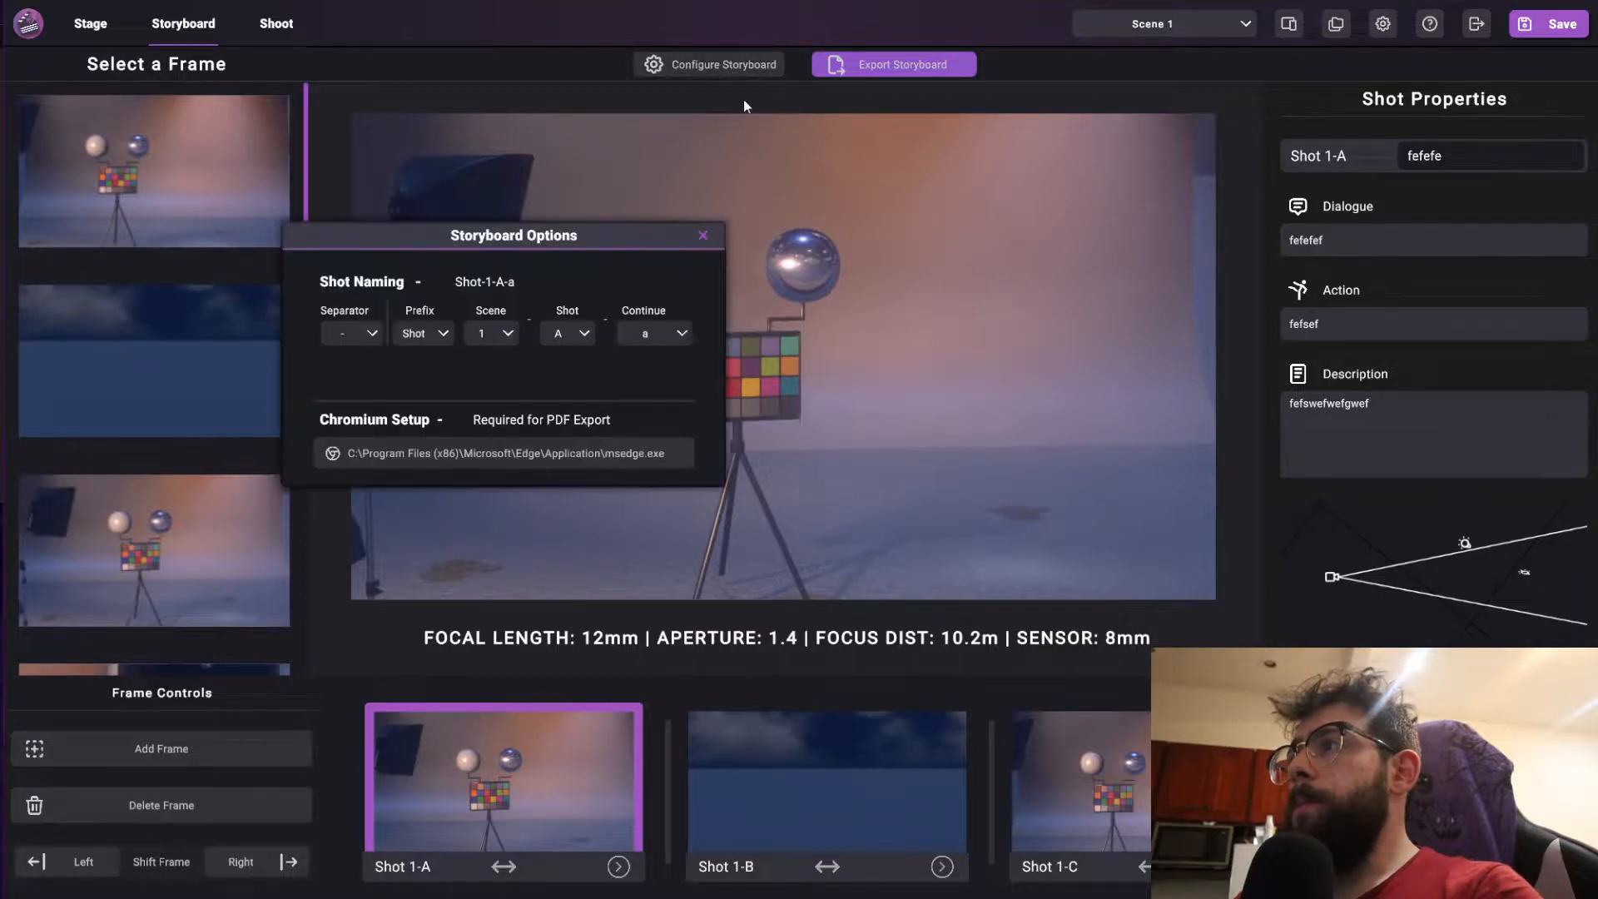
pyautogui.moveTo(590, 226); pyautogui.dragTo(845, 209)
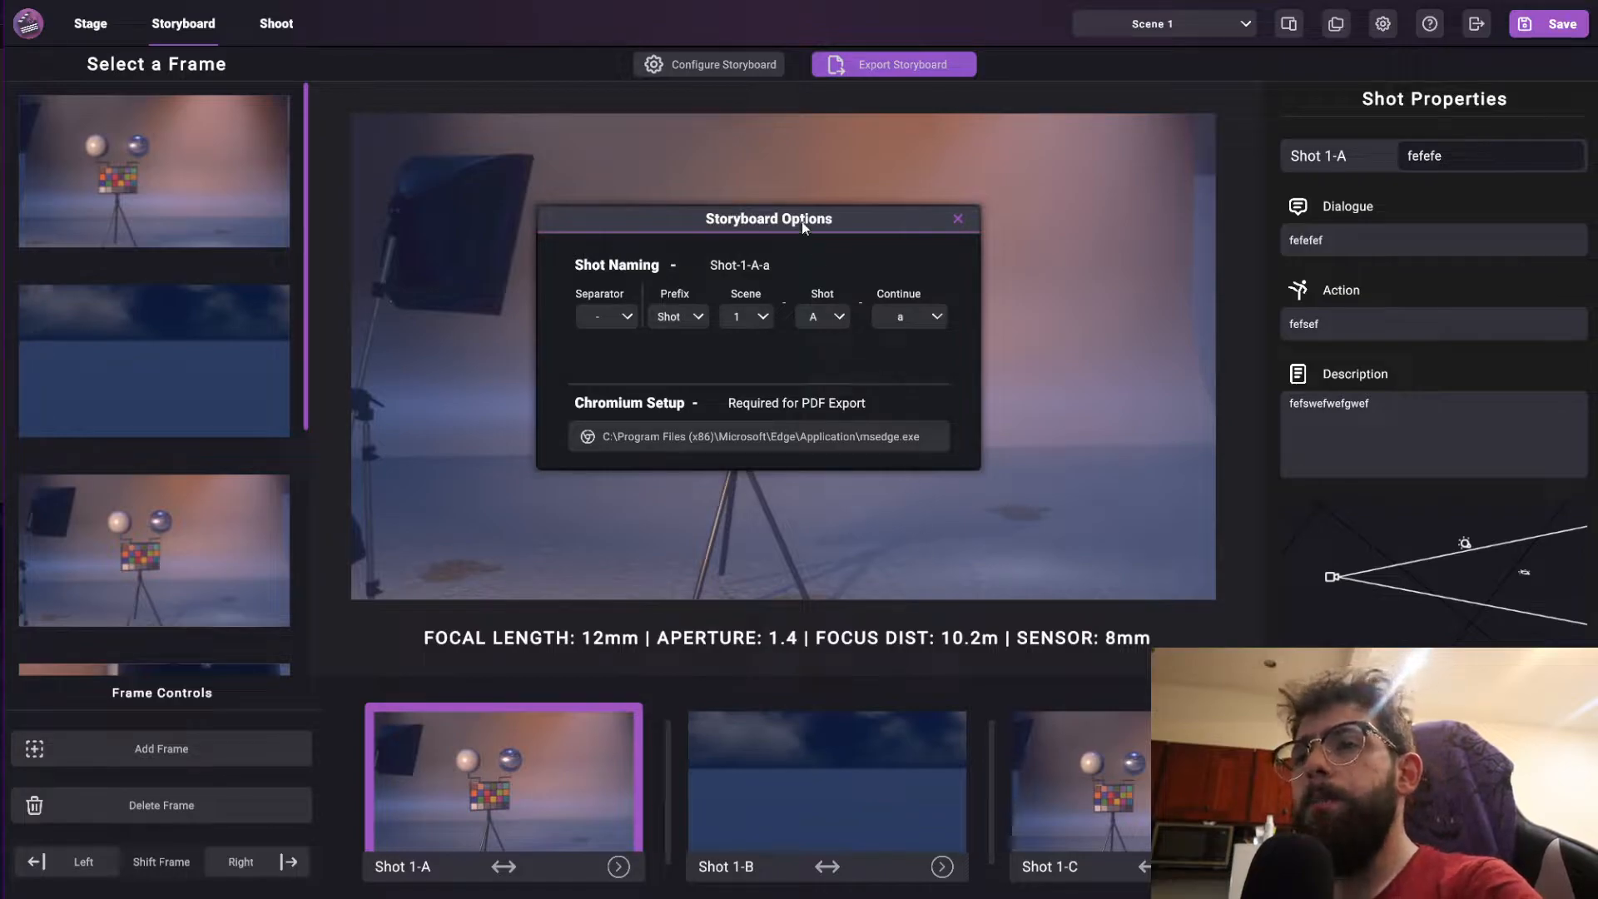
pyautogui.moveTo(780, 214); pyautogui.dragTo(857, 221)
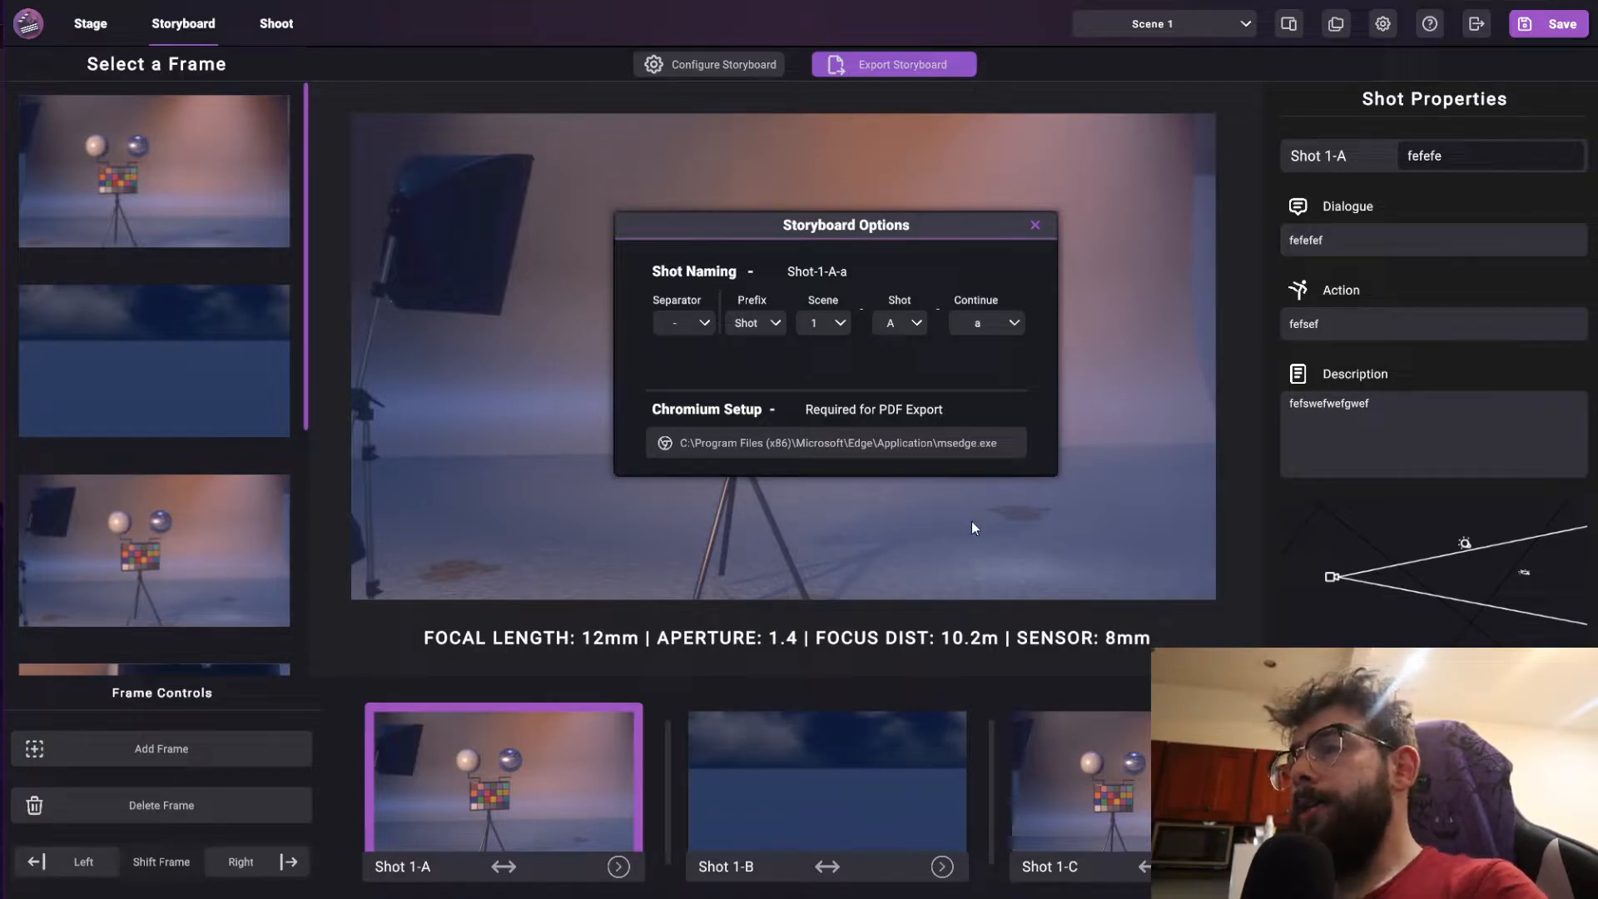
# Step: Review the storyboard export options, cancel the export, and close the storyboard options
pyautogui.click(877, 64)
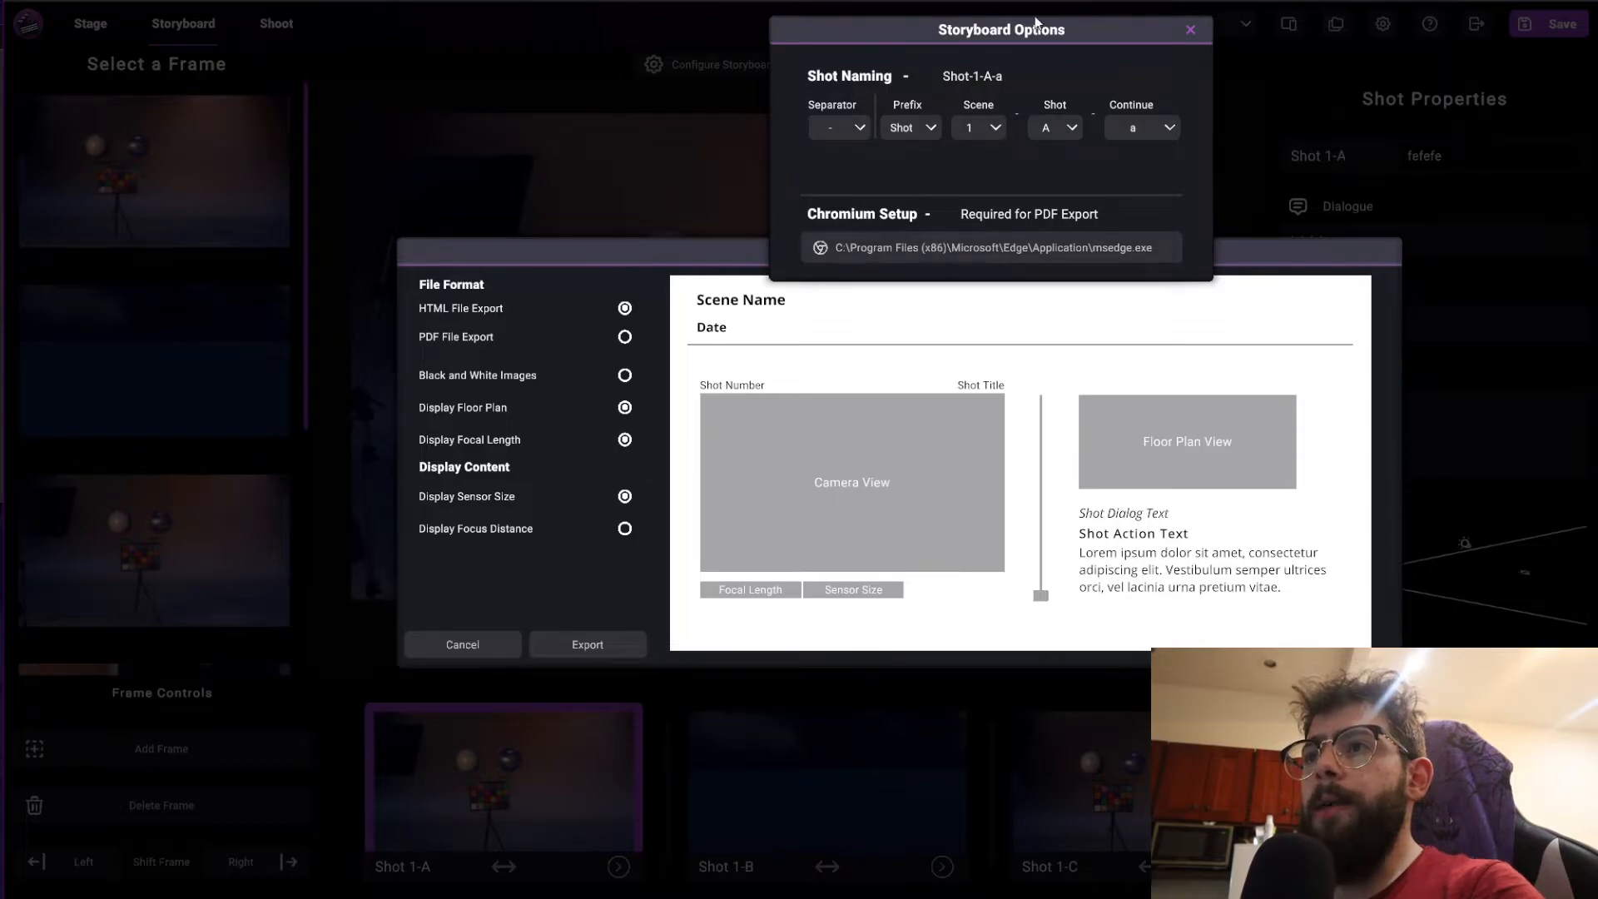
pyautogui.moveTo(976, 27); pyautogui.dragTo(983, 126)
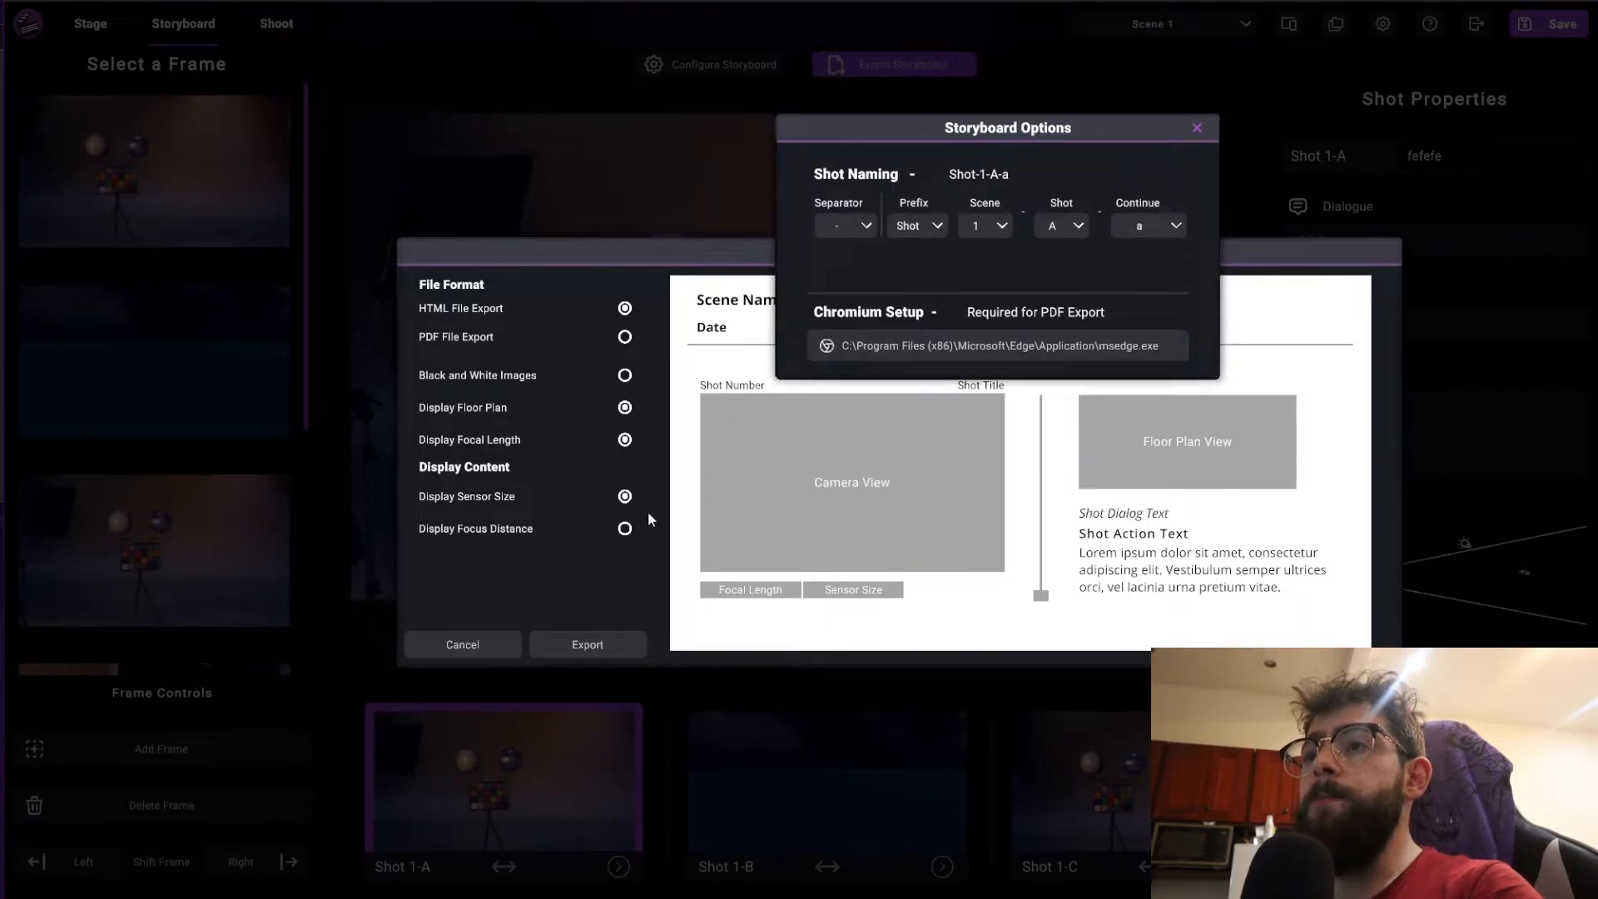
pyautogui.click(472, 641)
pyautogui.moveTo(1102, 127); pyautogui.dragTo(1032, 185)
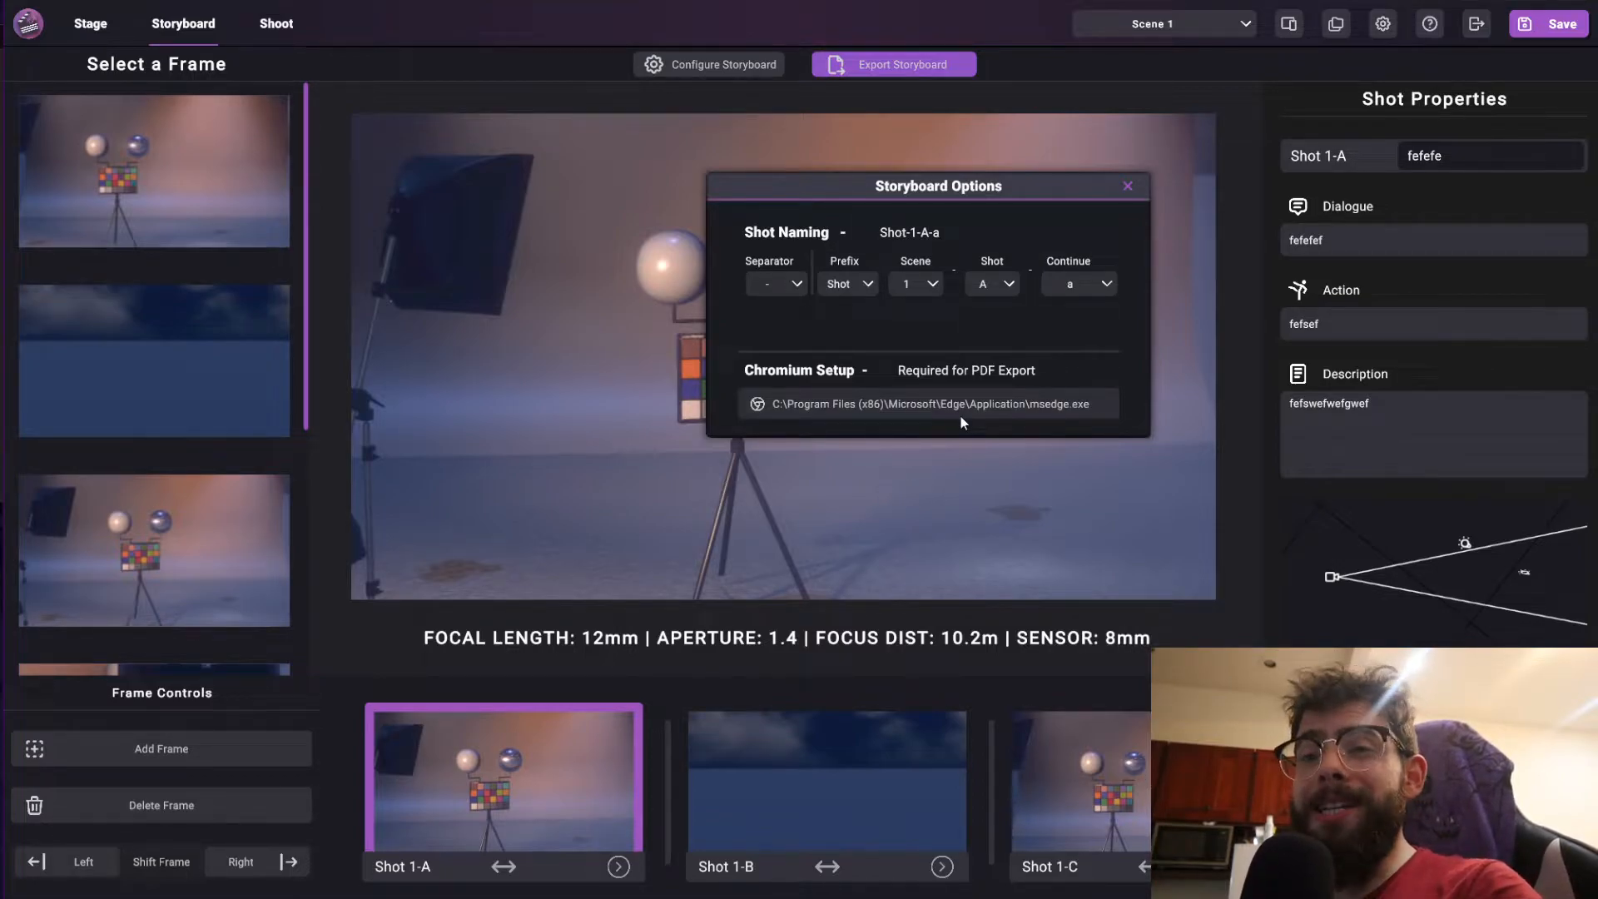
pyautogui.click(1127, 190)
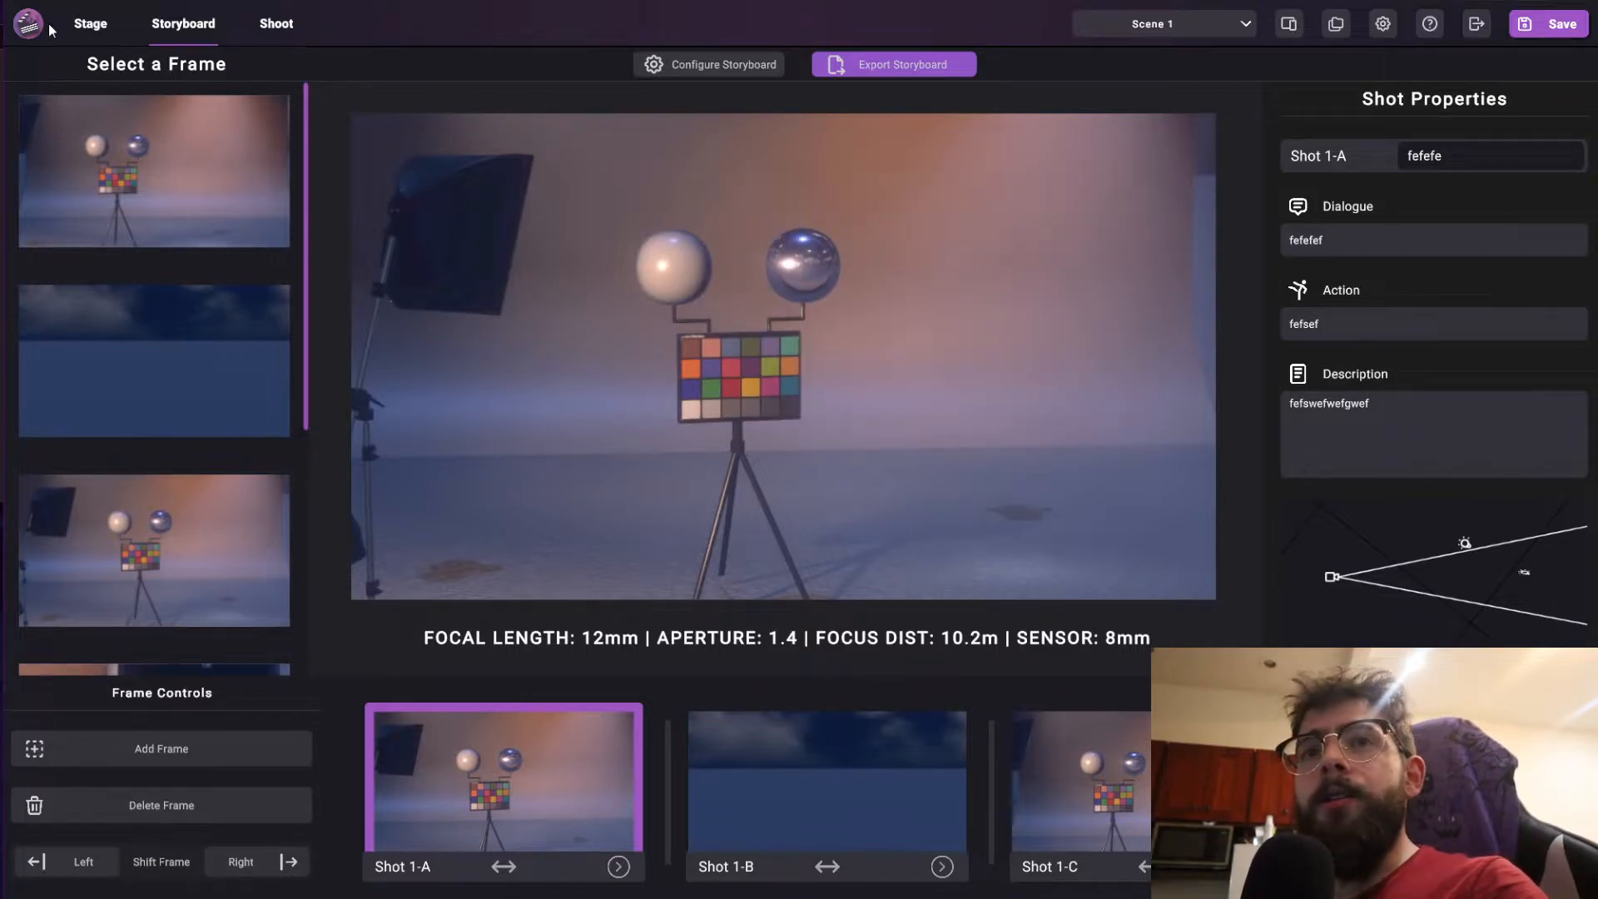
# Step: On the stage, lower the spot light beside the textured wall to Y 3 and reduce its lumens to 662
pyautogui.click(90, 23)
pyautogui.moveTo(1013, 598); pyautogui.dragTo(1019, 459)
pyautogui.click(1015, 167)
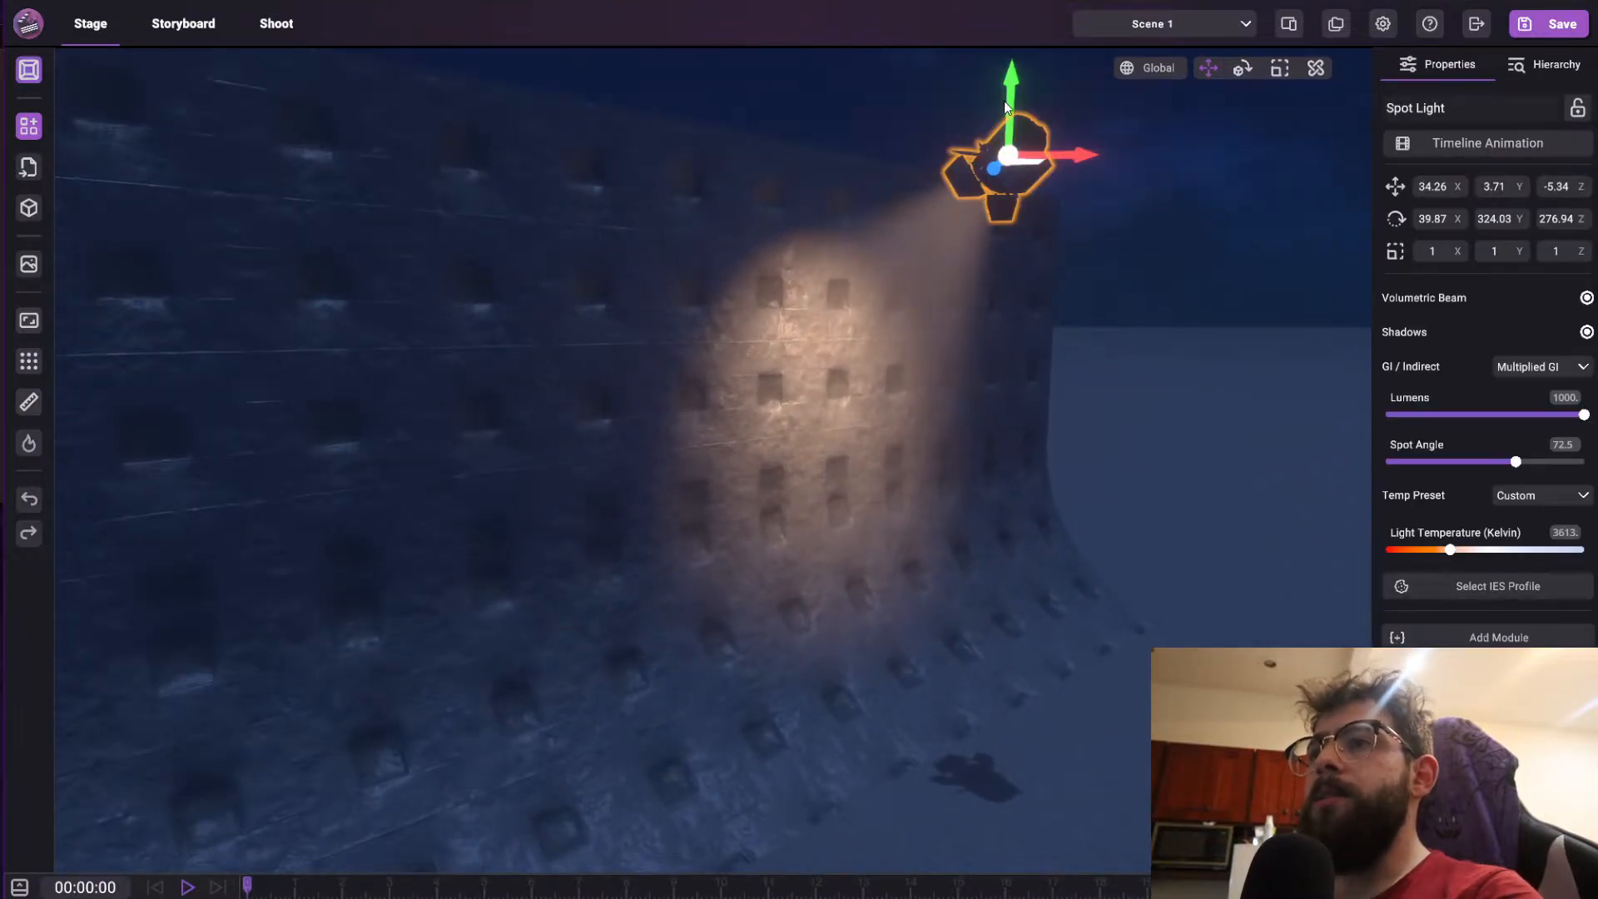
pyautogui.moveTo(1019, 93); pyautogui.dragTo(1036, 222)
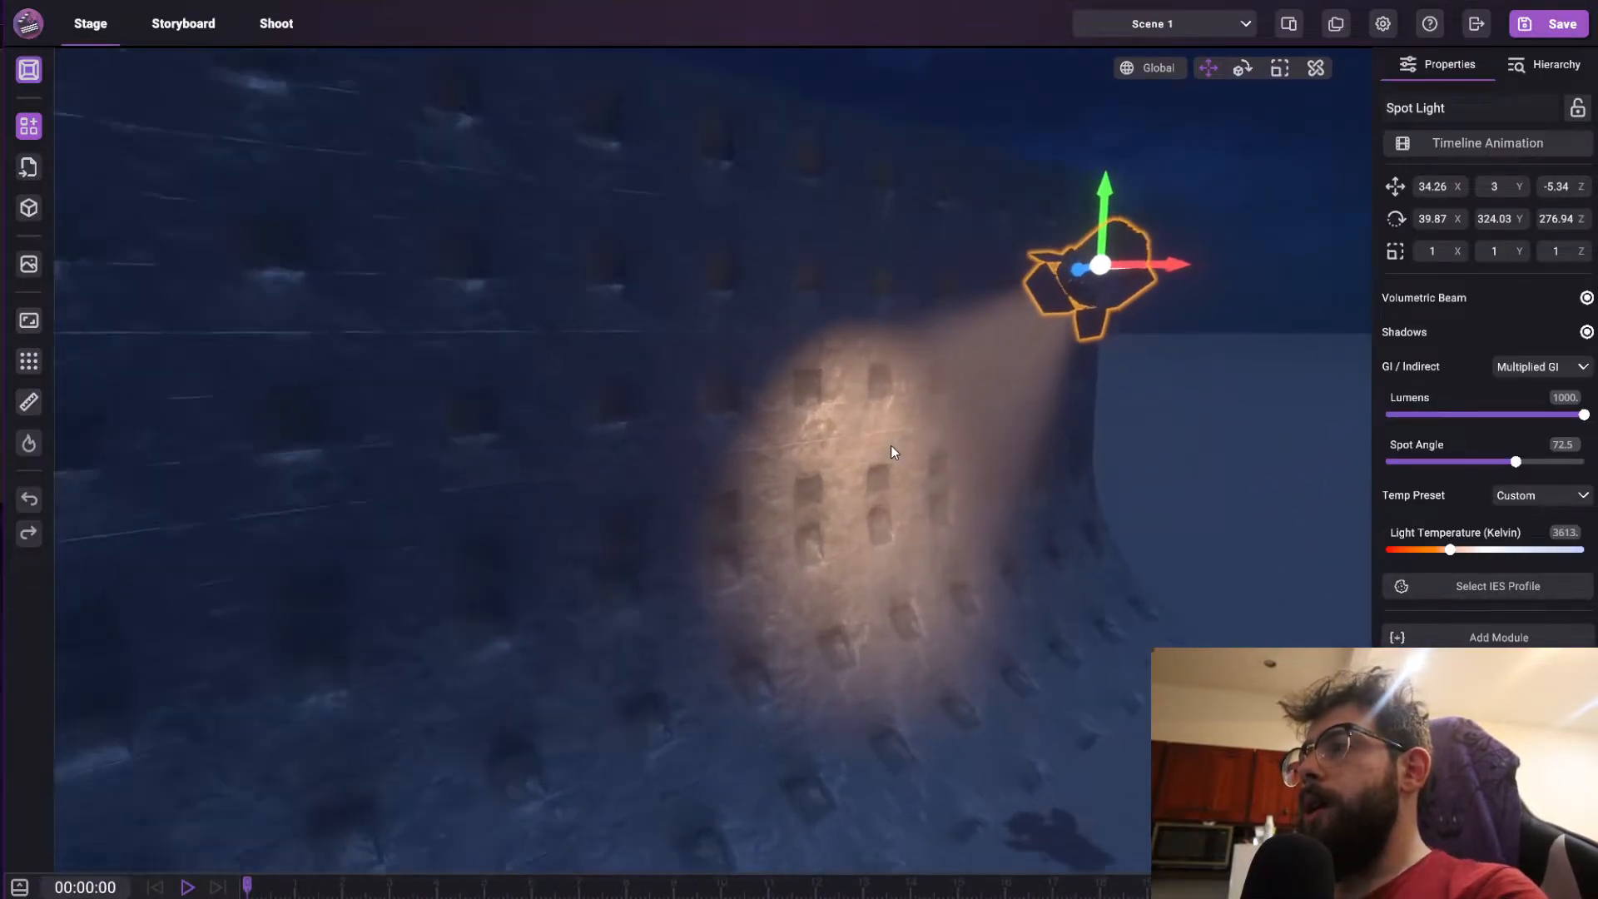
pyautogui.moveTo(1583, 414); pyautogui.dragTo(1517, 414)
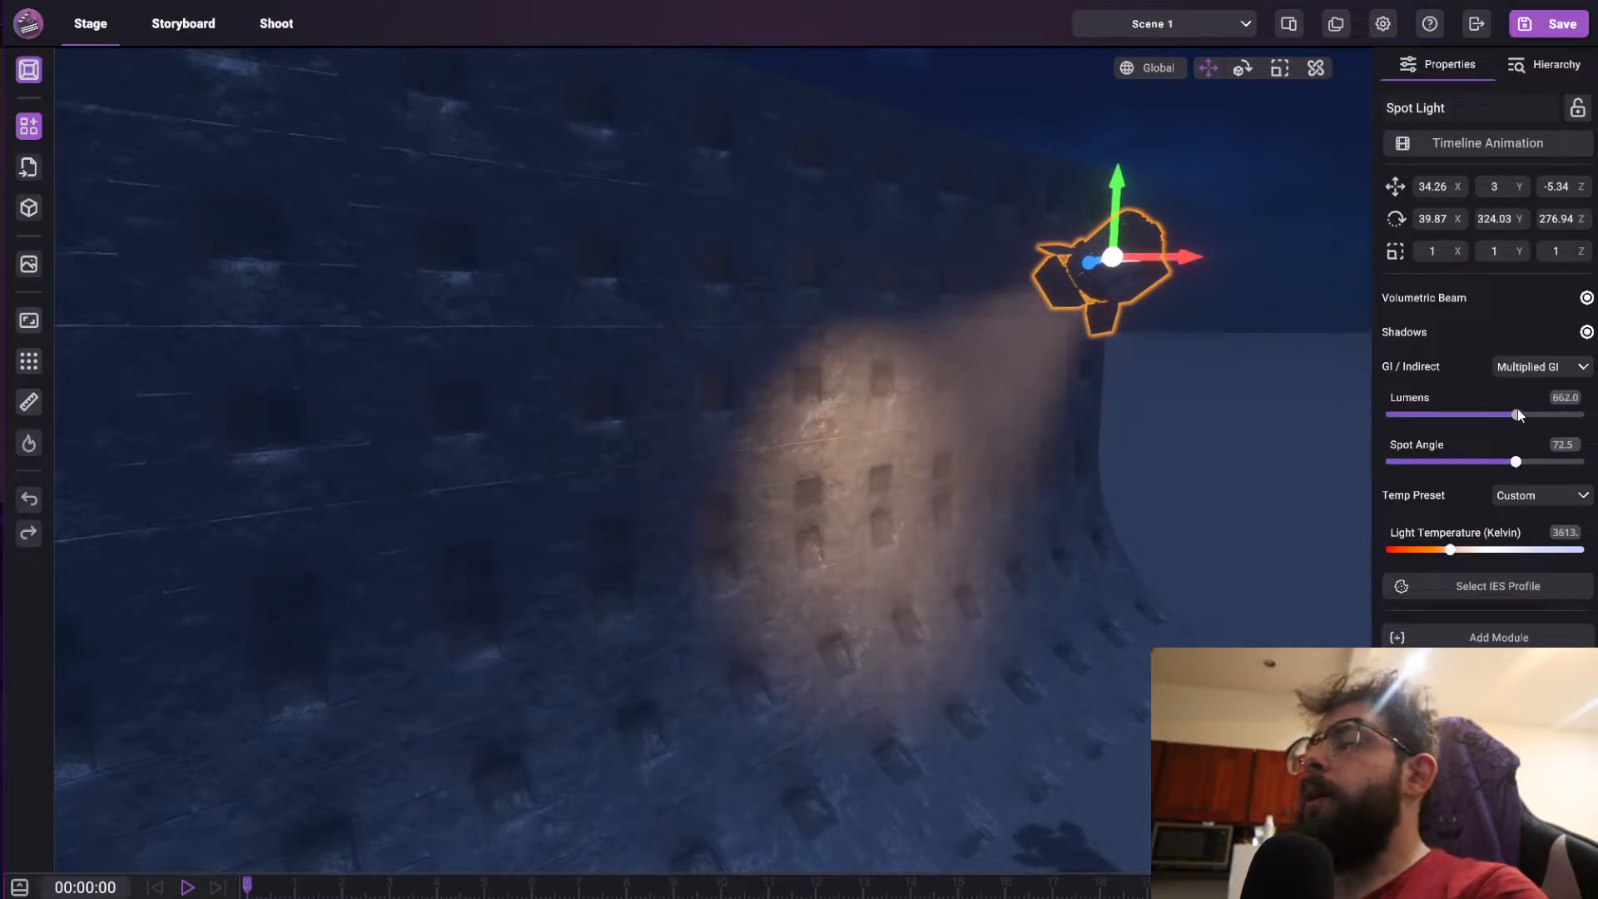
# Step: Examine the spot light's volumetric beam and its falloff on the textured wall from several angles
pyautogui.moveTo(697, 583); pyautogui.dragTo(710, 584, button='right')
pyautogui.press('w')
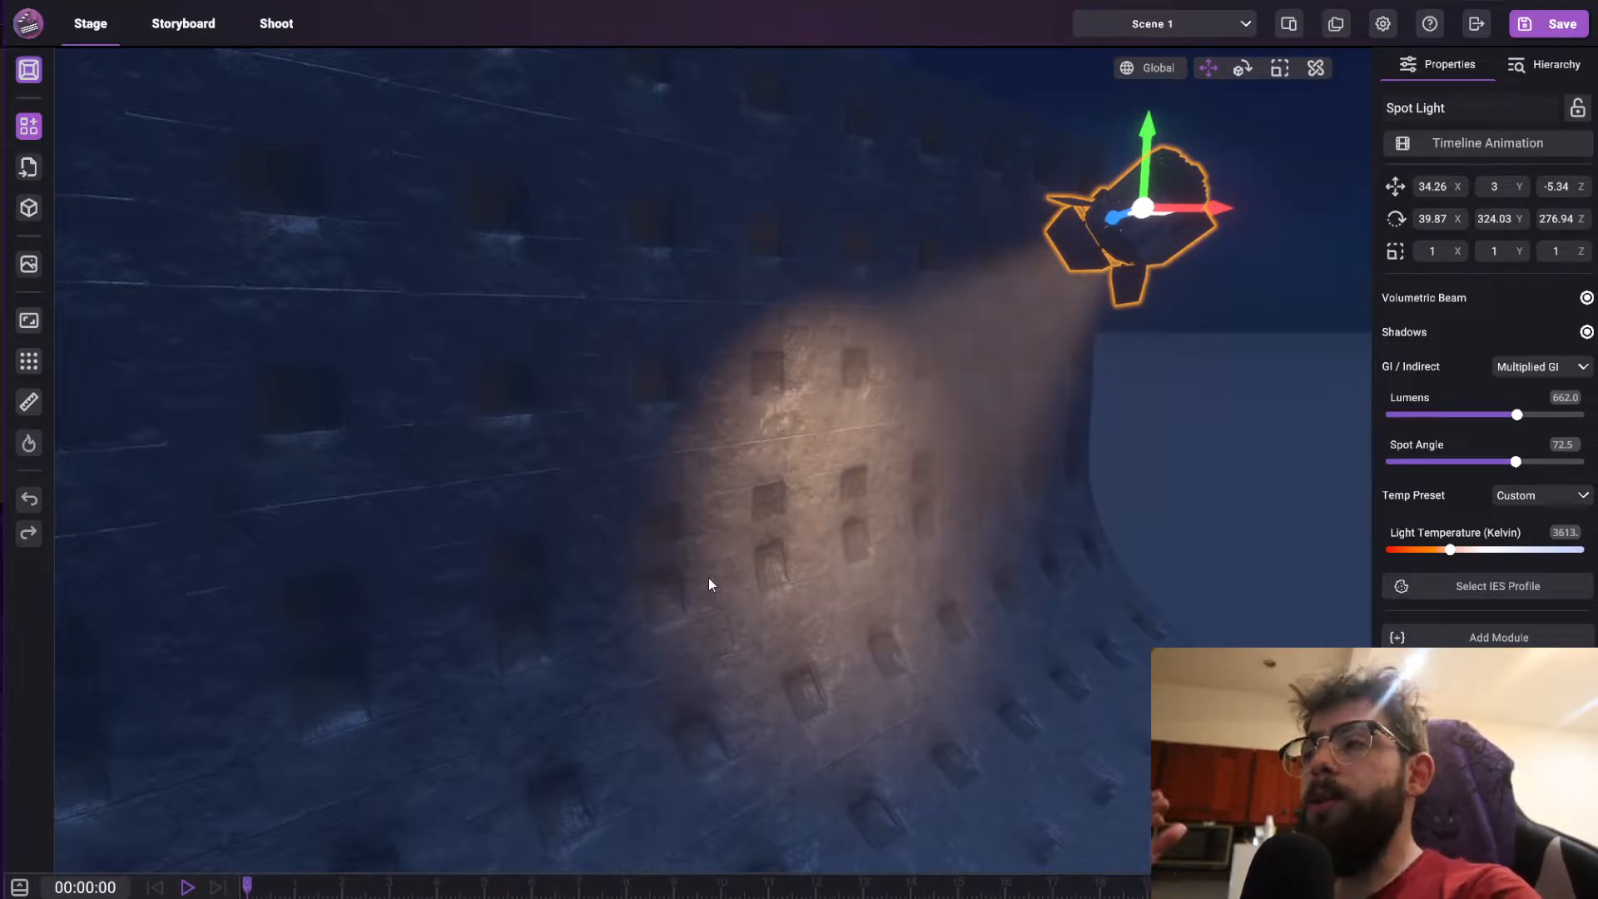
pyautogui.moveTo(806, 564); pyautogui.dragTo(867, 563, button='right')
pyautogui.scroll(3, 918, 547)
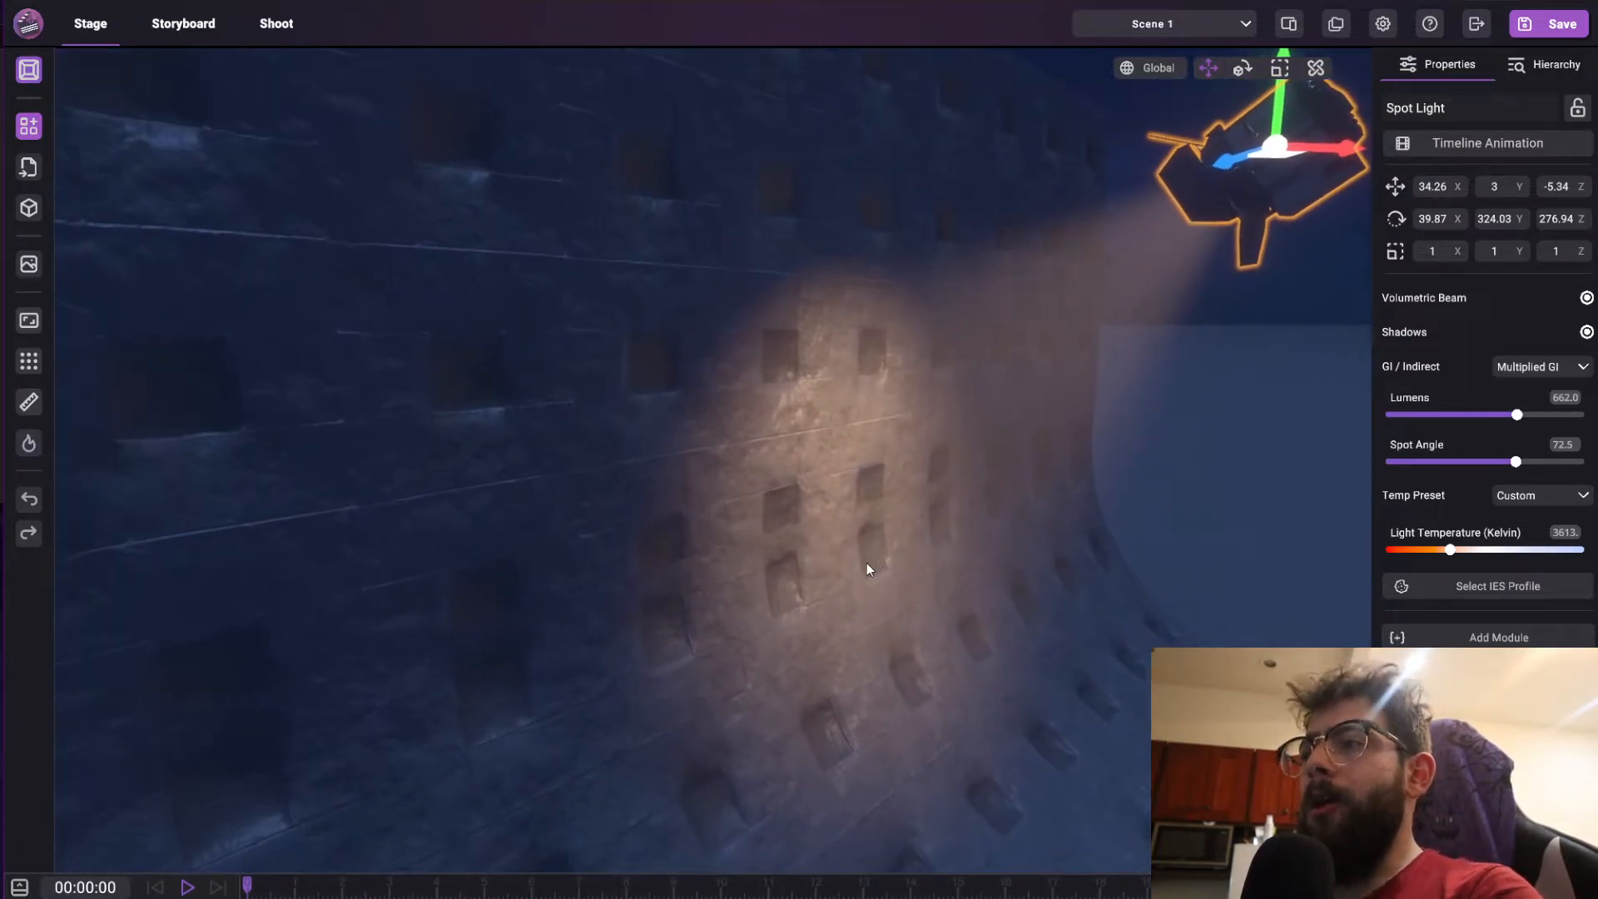
pyautogui.scroll(-2, 895, 546)
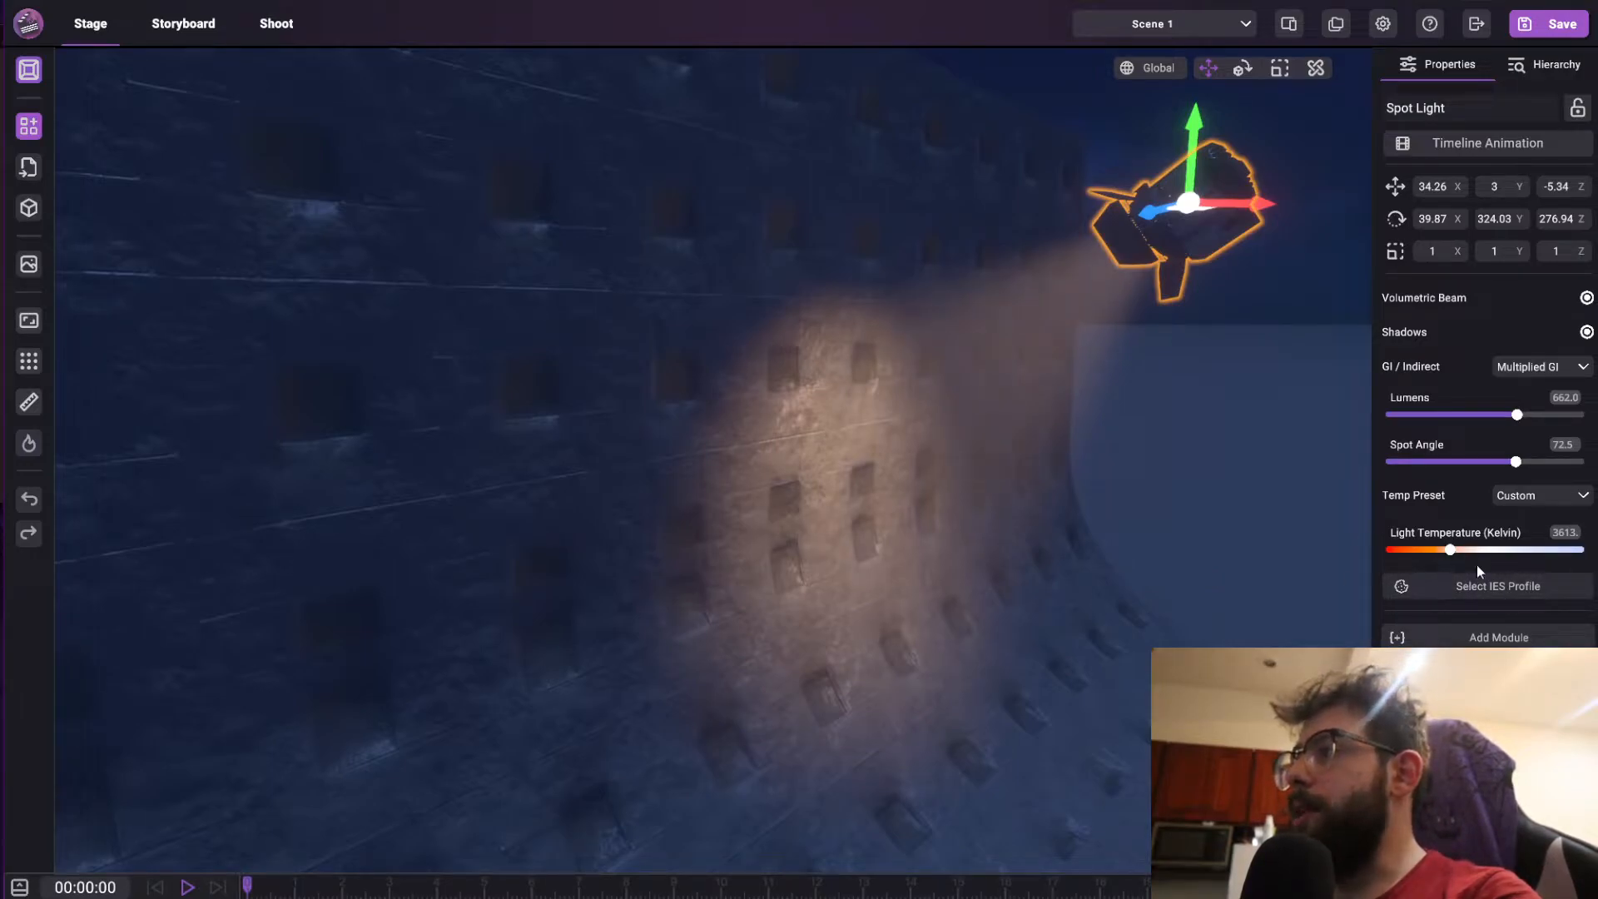
pyautogui.moveTo(1280, 606); pyautogui.dragTo(1070, 621, button='right')
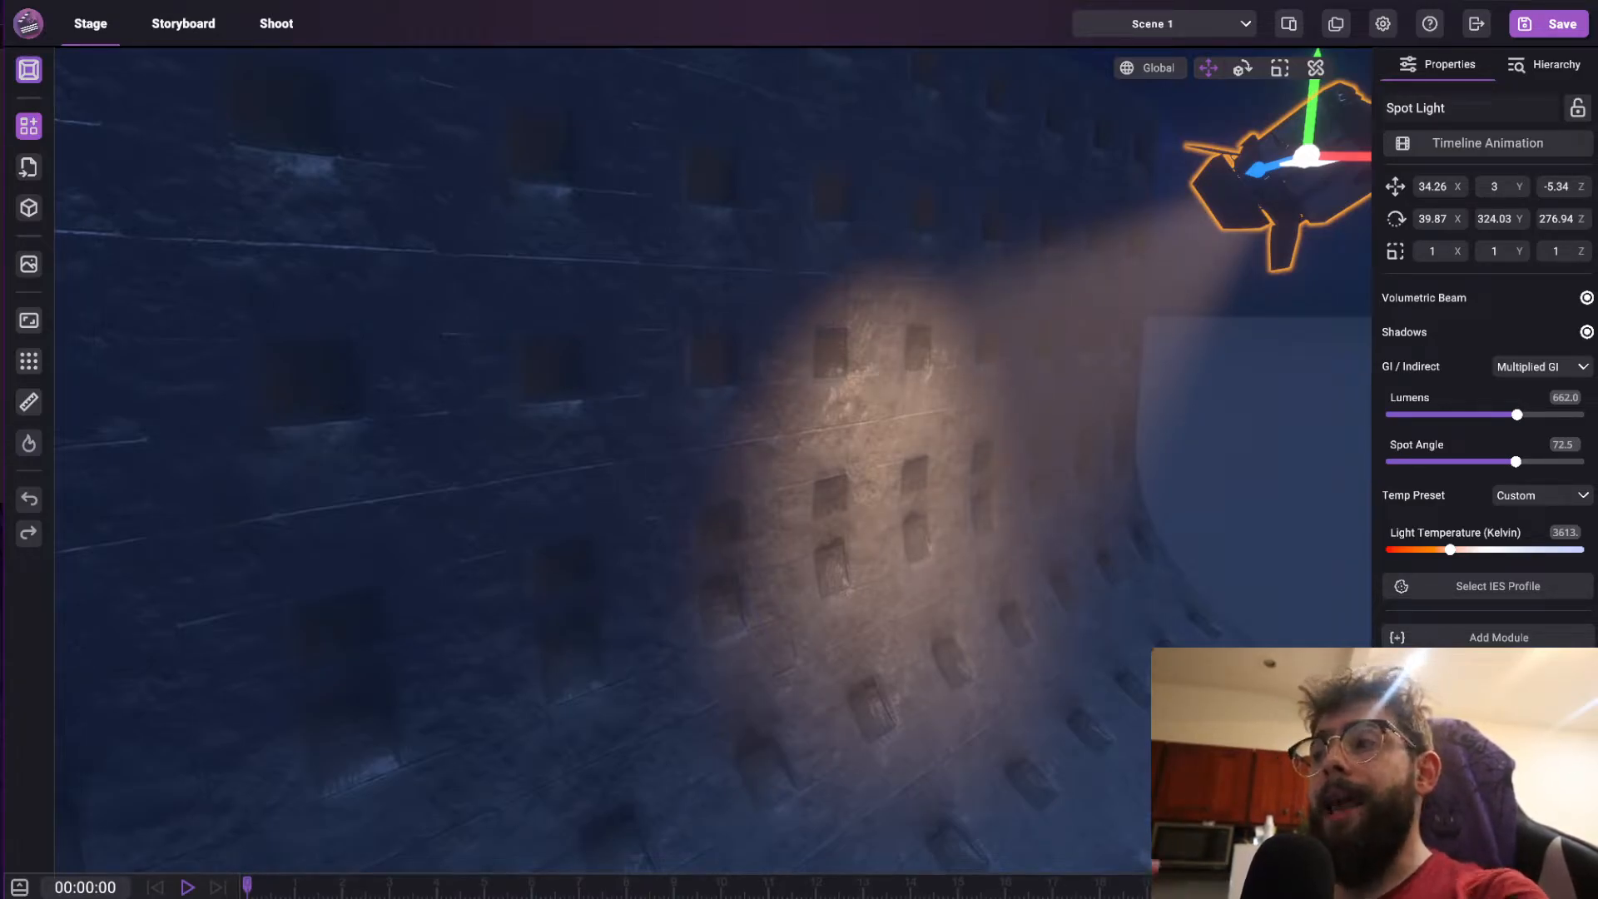
pyautogui.moveTo(1020, 598); pyautogui.dragTo(1029, 619, button='right')
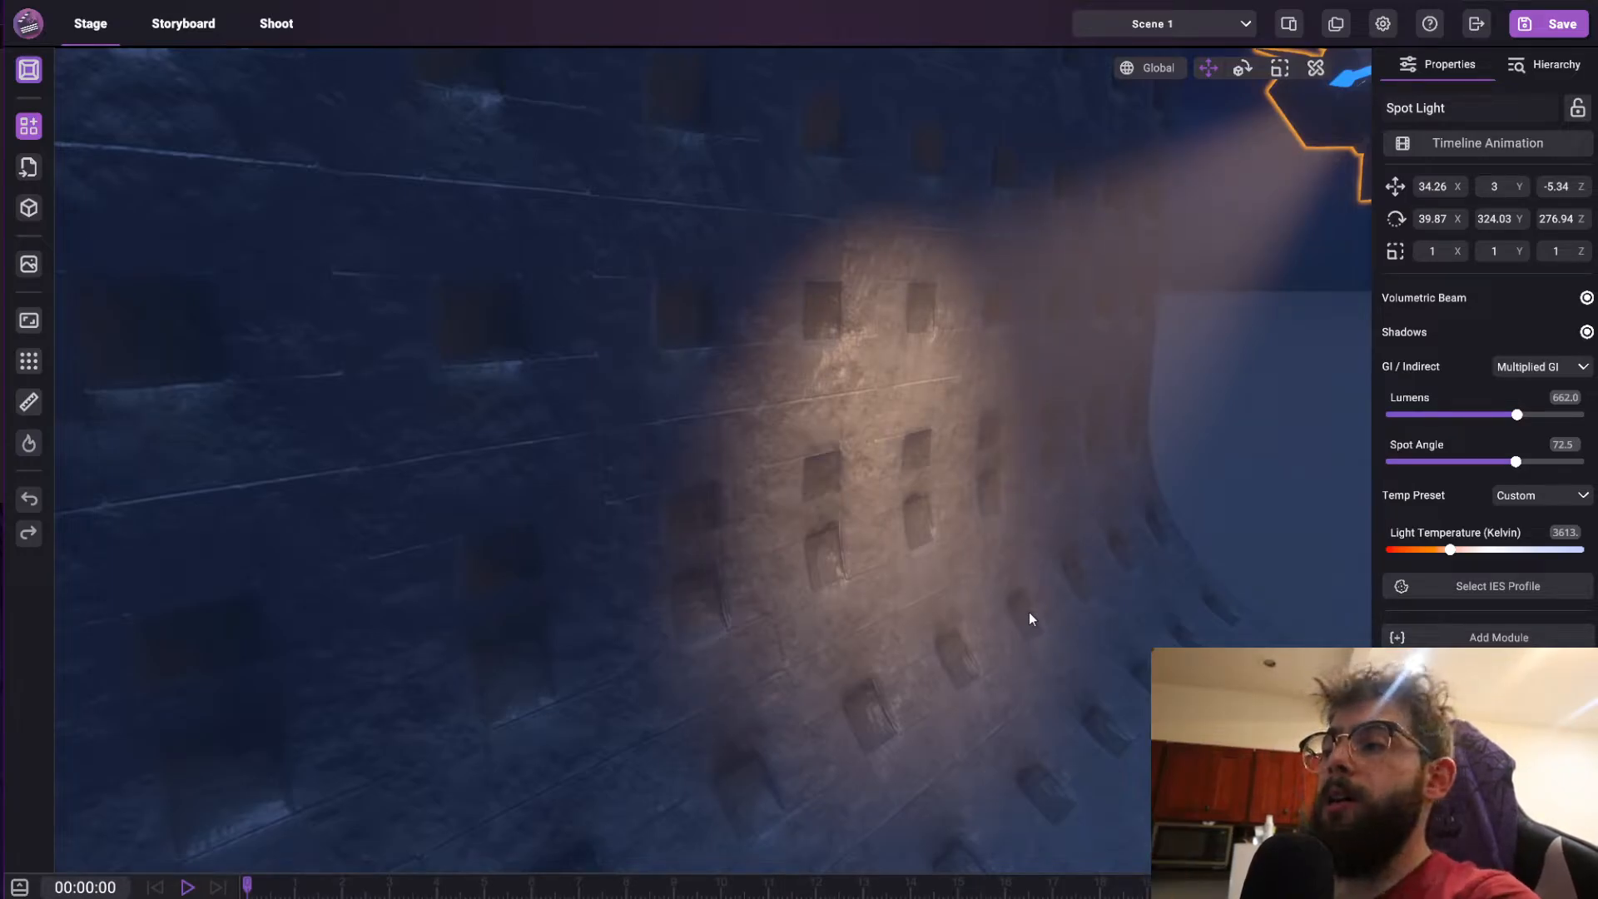
pyautogui.moveTo(1061, 603); pyautogui.dragTo(1029, 602, button='right')
pyautogui.press('d')
pyautogui.press('q')
pyautogui.moveTo(962, 431); pyautogui.dragTo(873, 503, button='right')
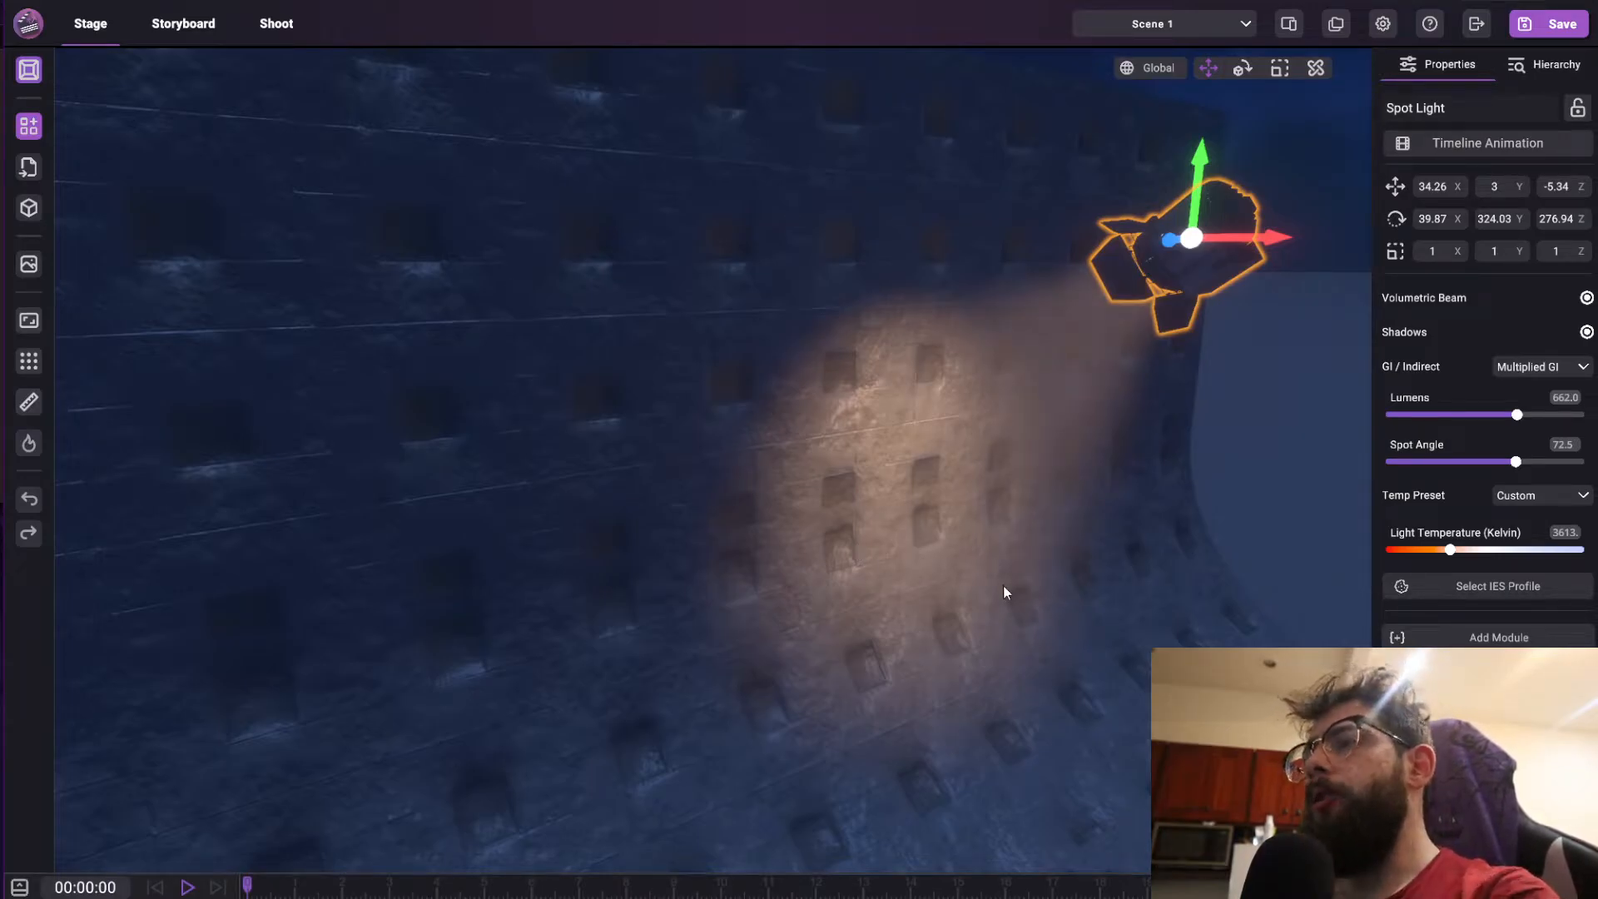
pyautogui.moveTo(901, 377); pyautogui.dragTo(1031, 468, button='right')
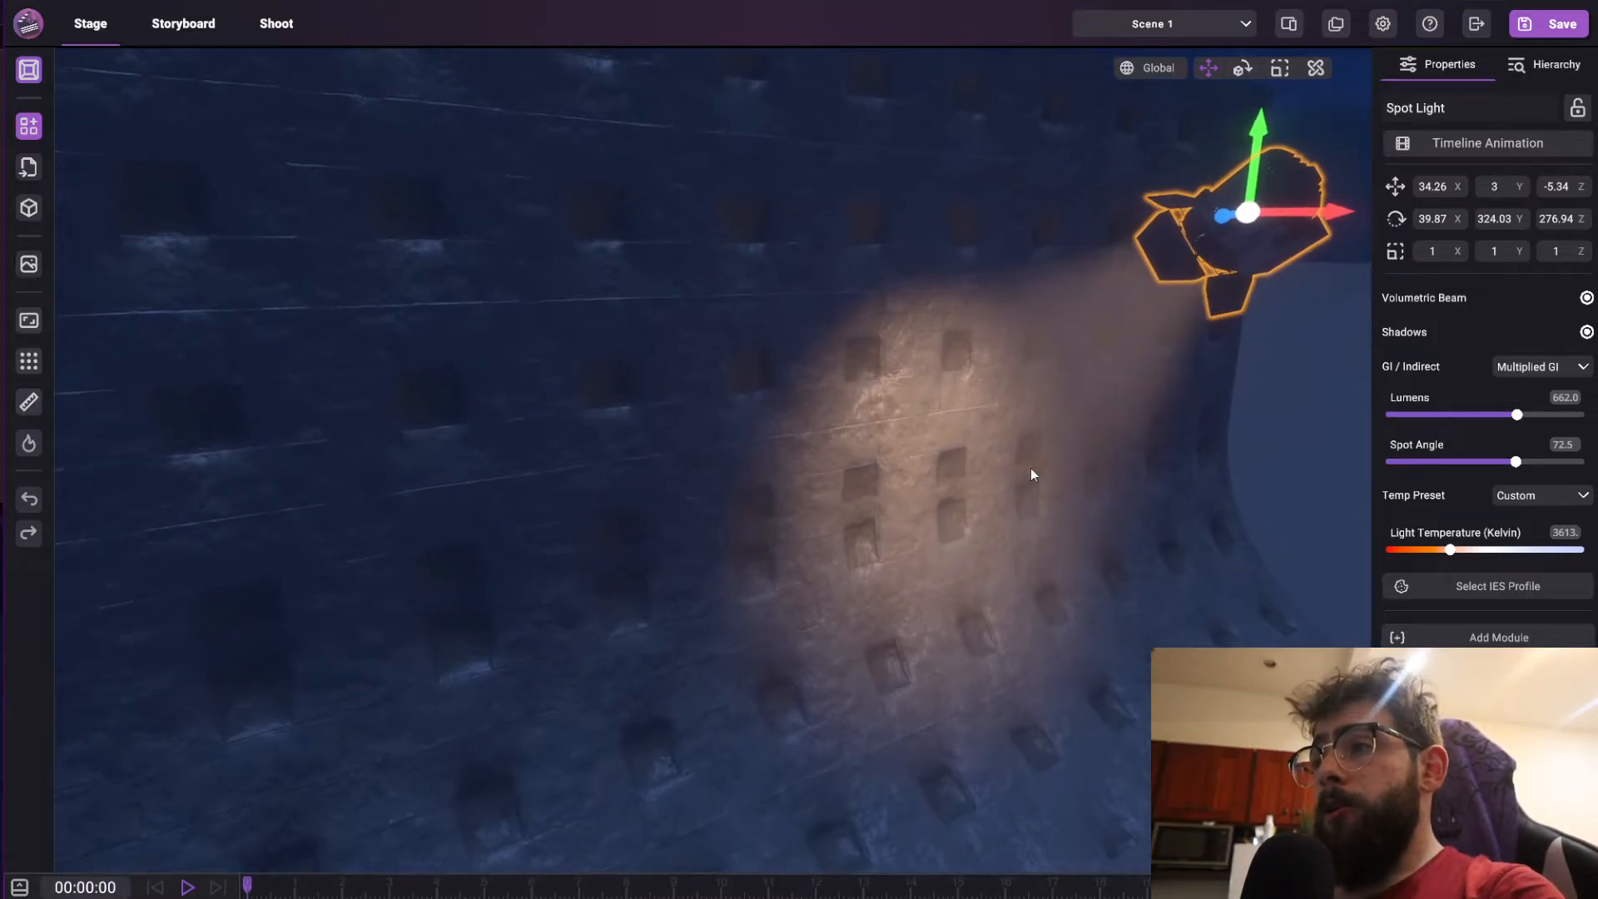
# Step: Look through the spot light's temperature presets and apply Incandescent
pyautogui.click(1524, 492)
pyautogui.scroll(-1, 1457, 539)
pyautogui.scroll(2, 1457, 540)
pyautogui.scroll(-1, 1457, 558)
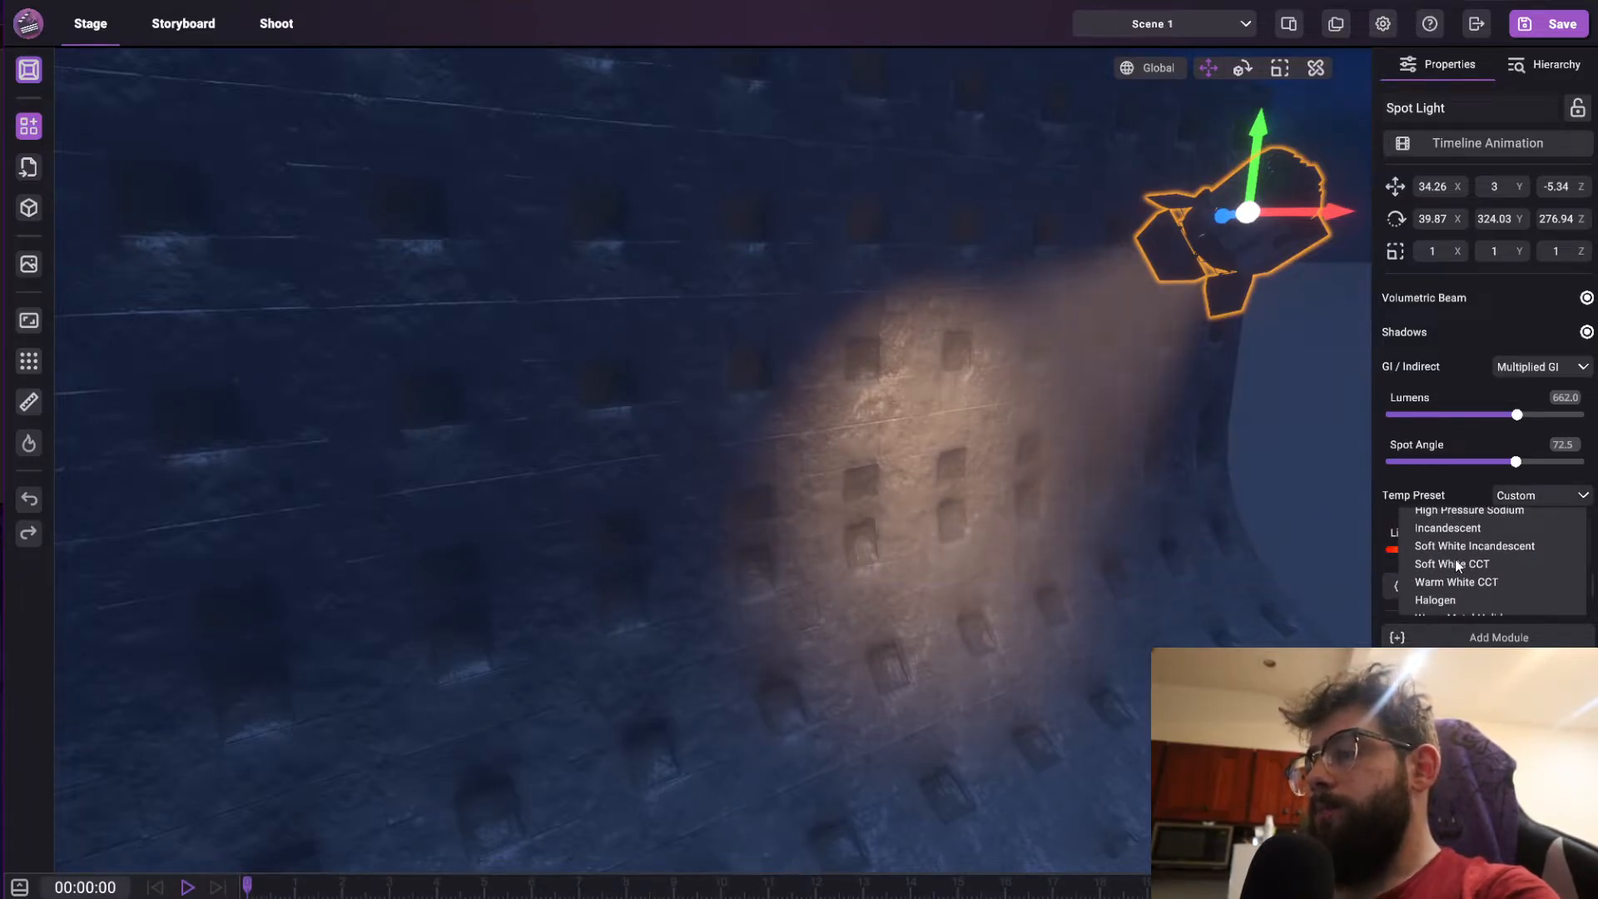
pyautogui.click(1525, 505)
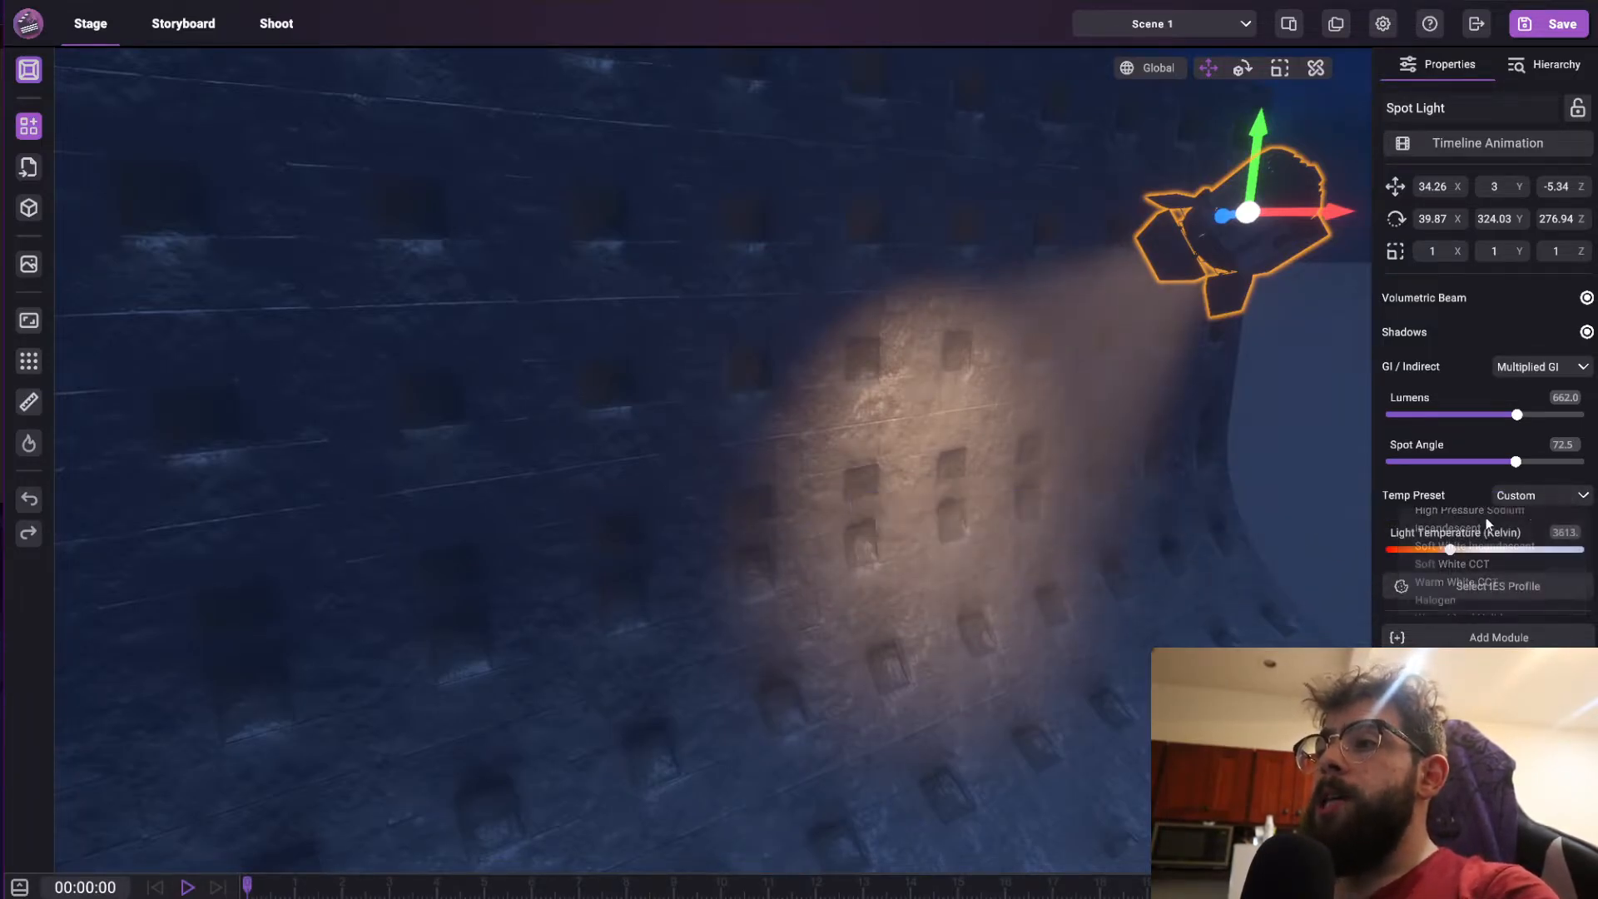
pyautogui.click(1530, 505)
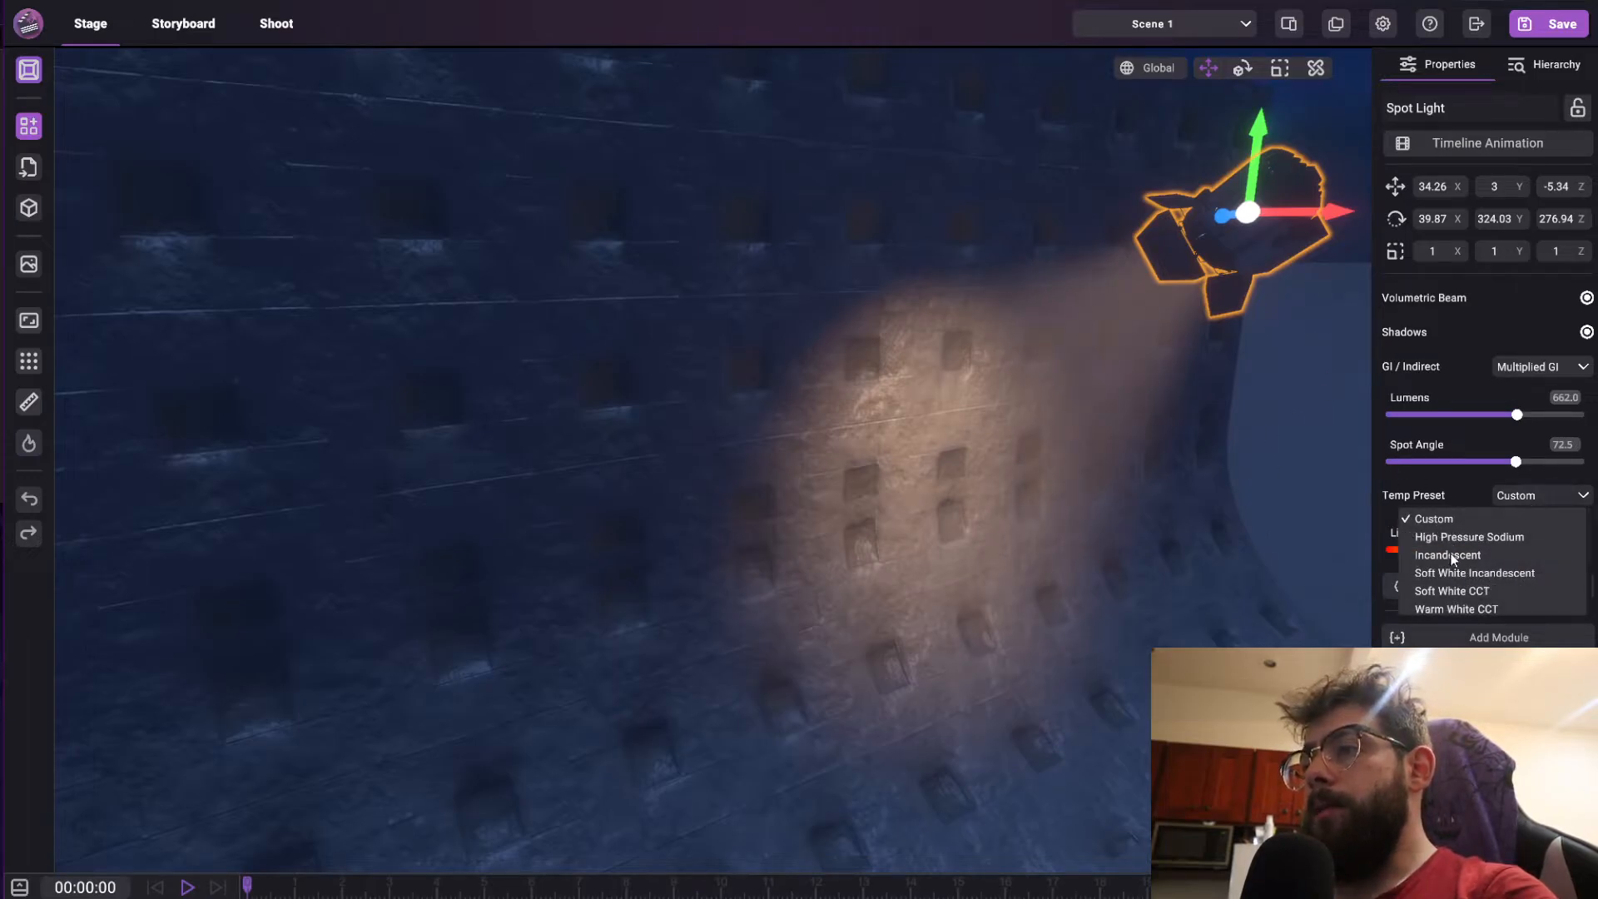
pyautogui.click(1449, 556)
# Step: Set the spot light's temperature preset to Halogen and check its colour on the wall
pyautogui.click(1531, 496)
pyautogui.scroll(-2, 1468, 565)
pyautogui.click(1468, 564)
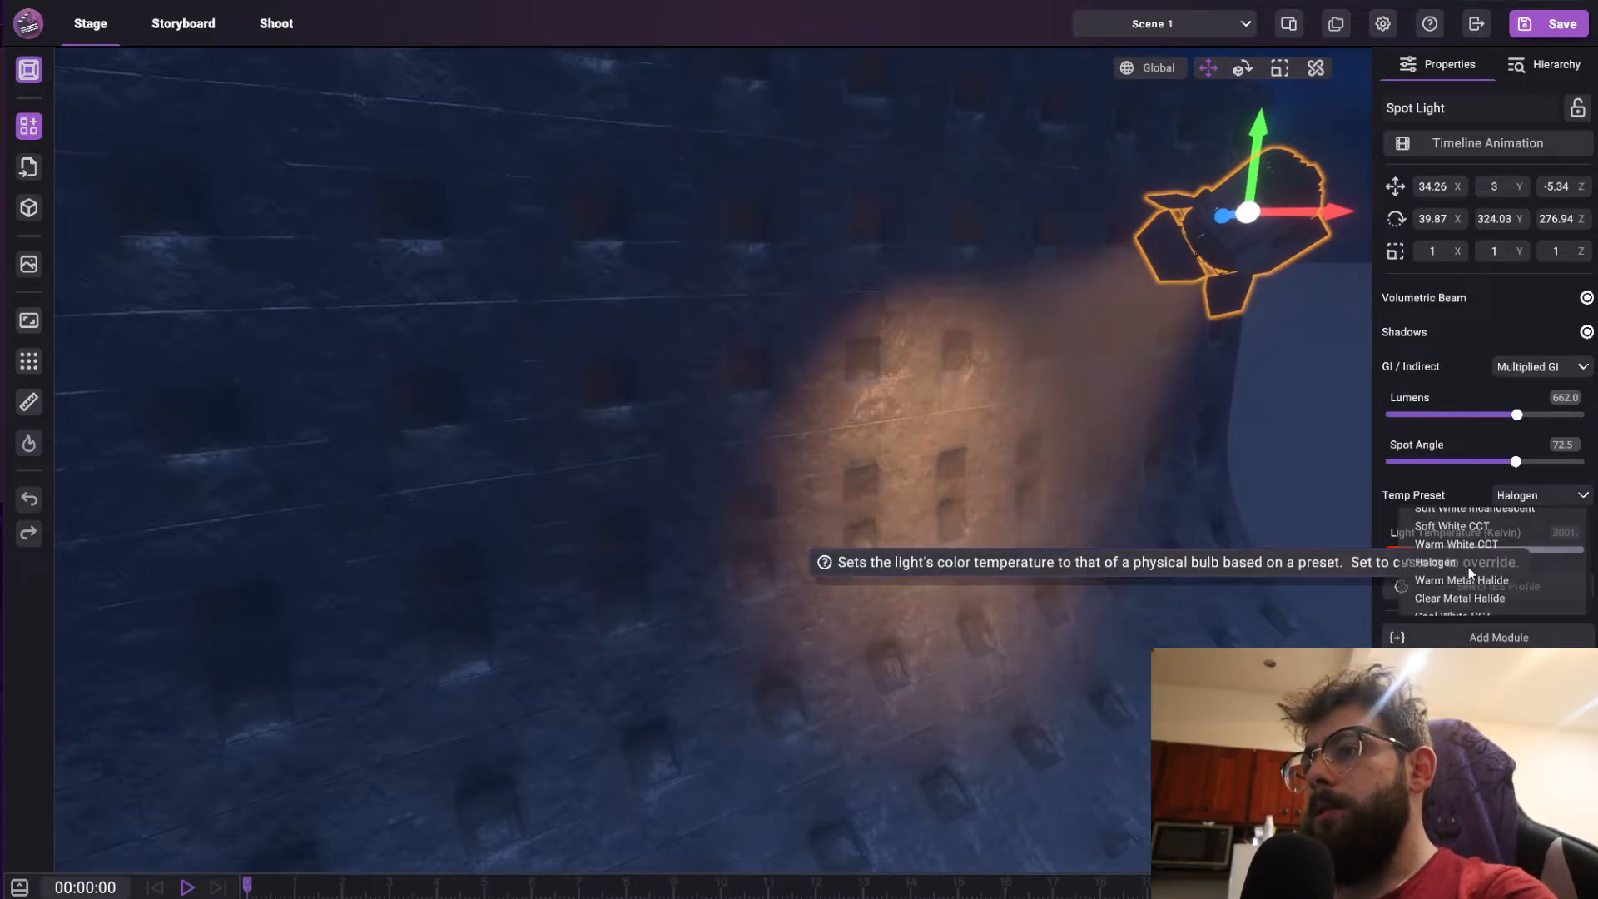
pyautogui.moveTo(839, 393); pyautogui.dragTo(1015, 412, button='right')
pyautogui.scroll(1, 1013, 412)
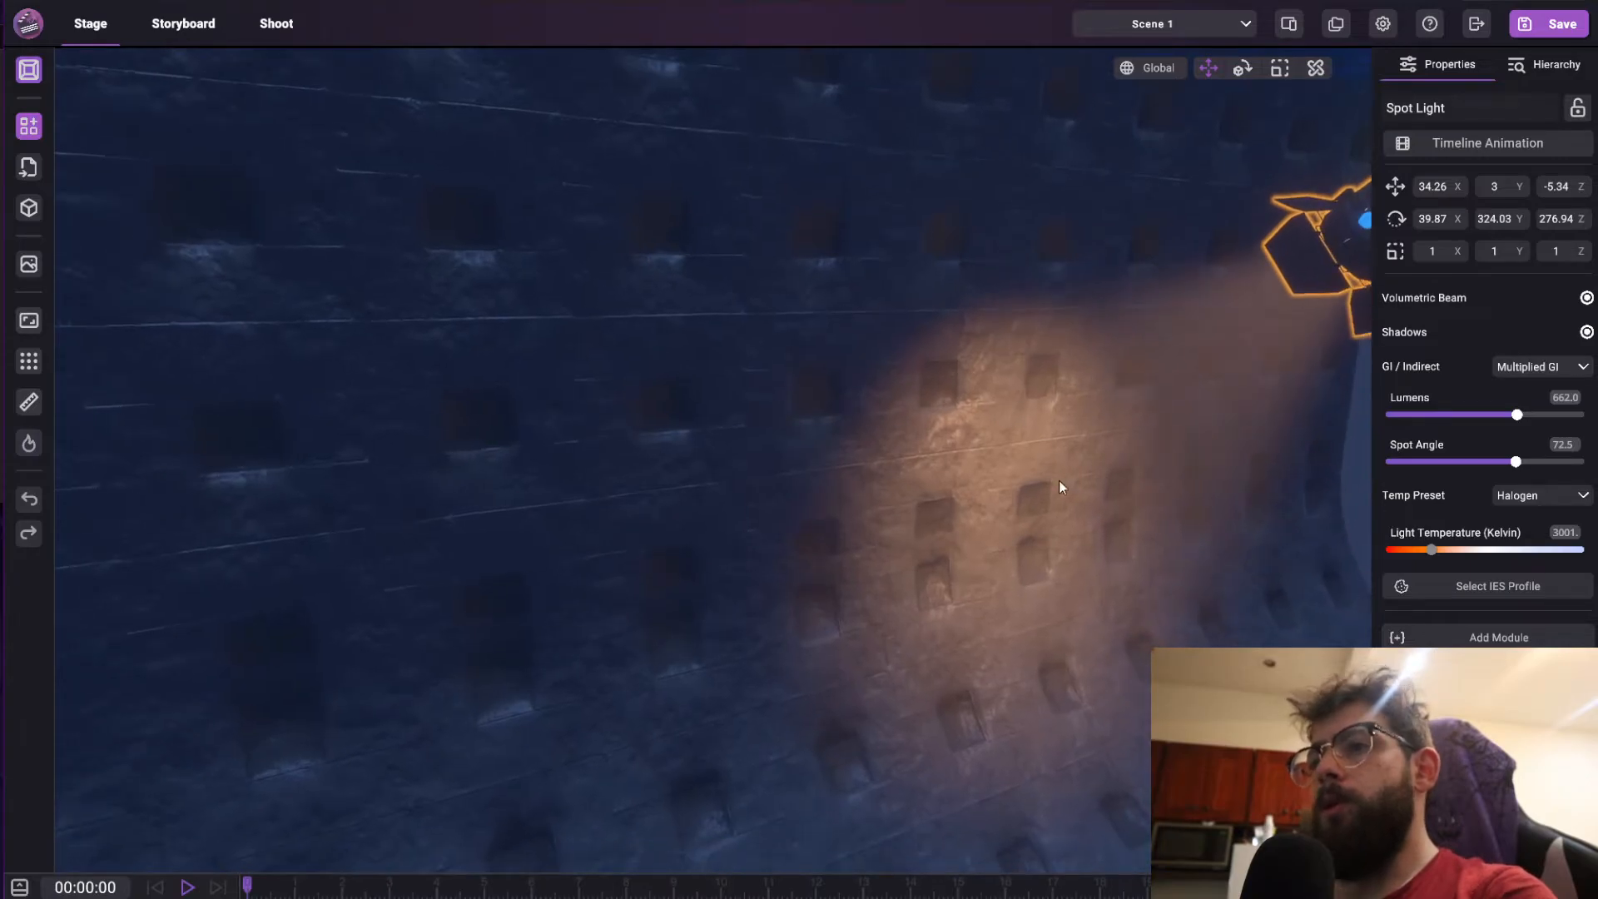
pyautogui.scroll(-2, 1063, 470)
pyautogui.moveTo(1050, 460); pyautogui.dragTo(1218, 516, button='right')
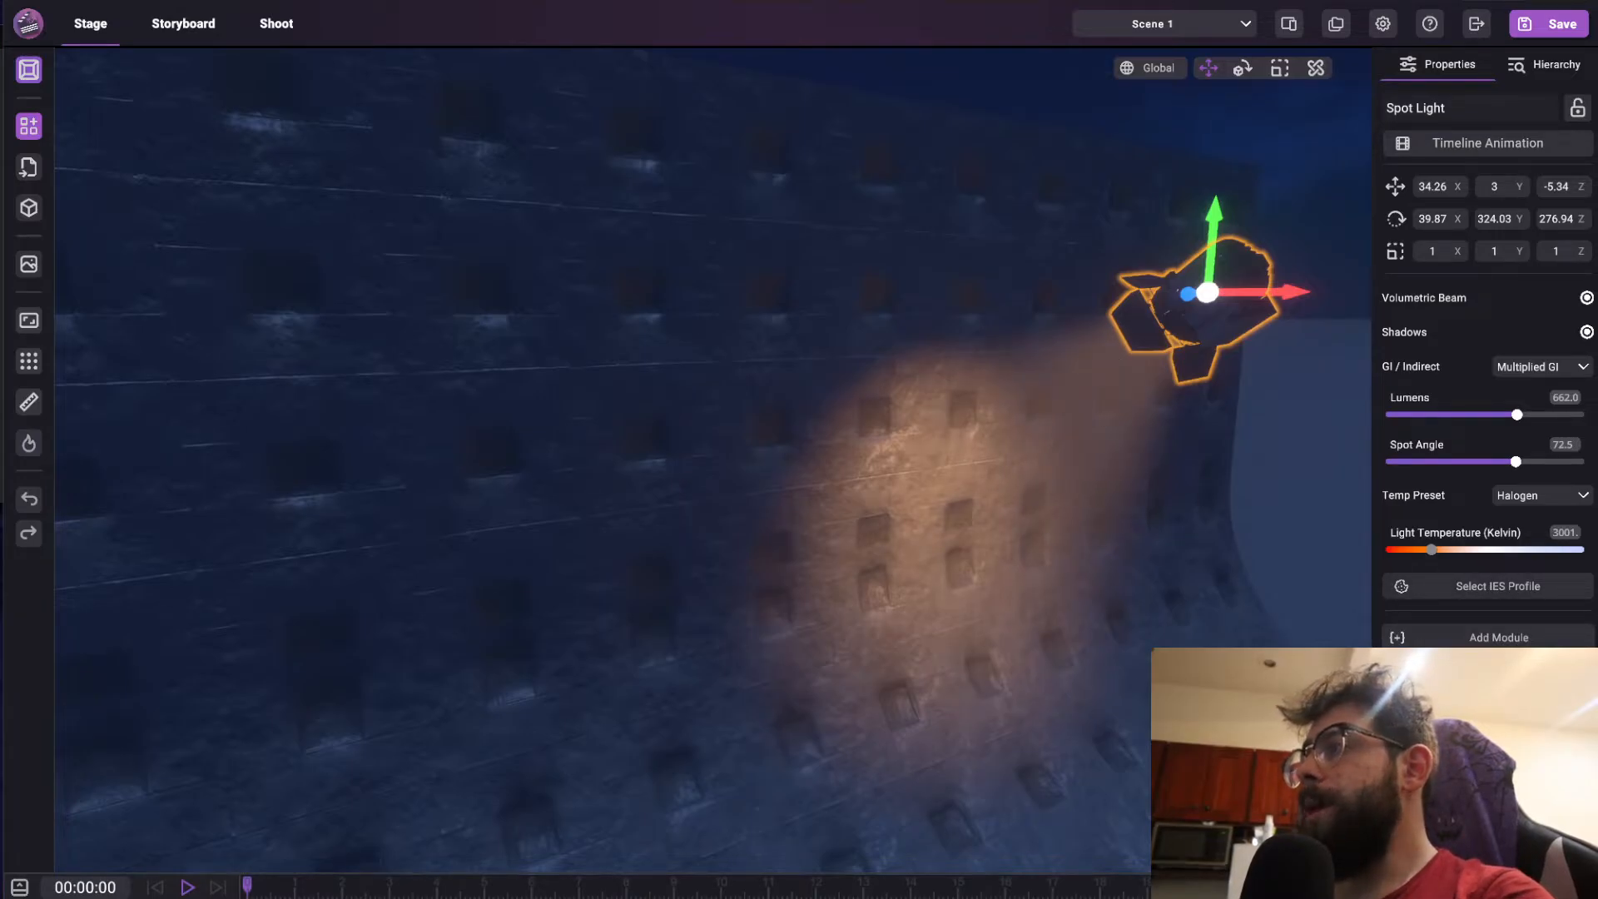
# Step: Switch to the browser with the ies library website and look through its BEGA light profiles
pyautogui.moveTo(1597, 4); pyautogui.dragTo(489, 6)
pyautogui.moveTo(1147, 13); pyautogui.dragTo(1421, 4)
pyautogui.scroll(-4, 1011, 538)
pyautogui.scroll(4, 1011, 533)
pyautogui.scroll(-6, 691, 208)
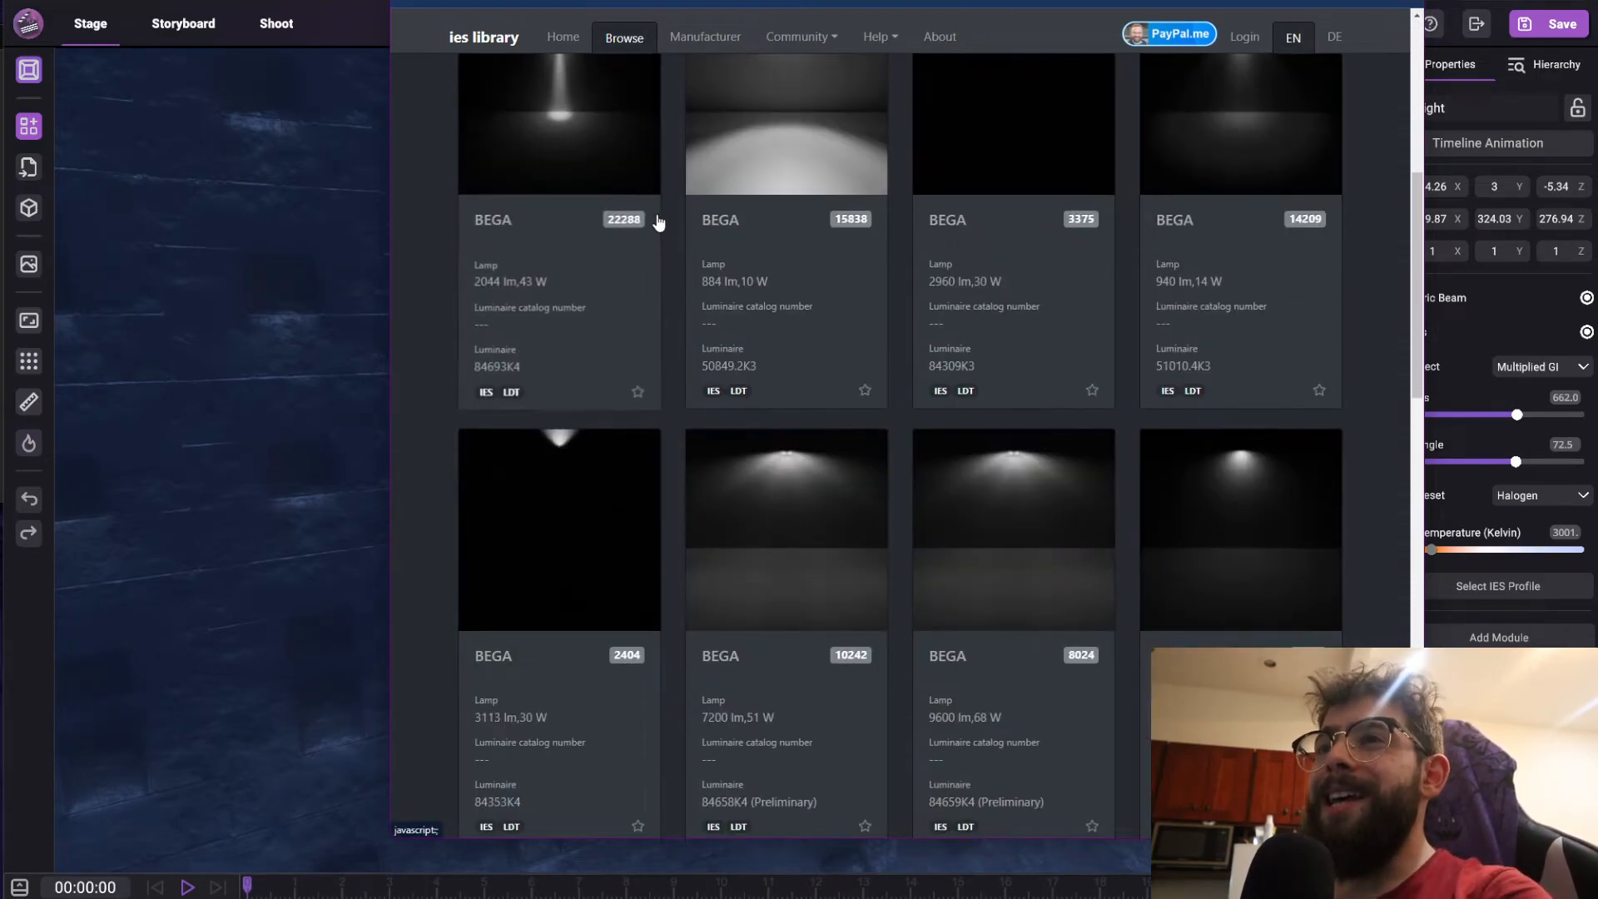
pyautogui.scroll(-15, 689, 257)
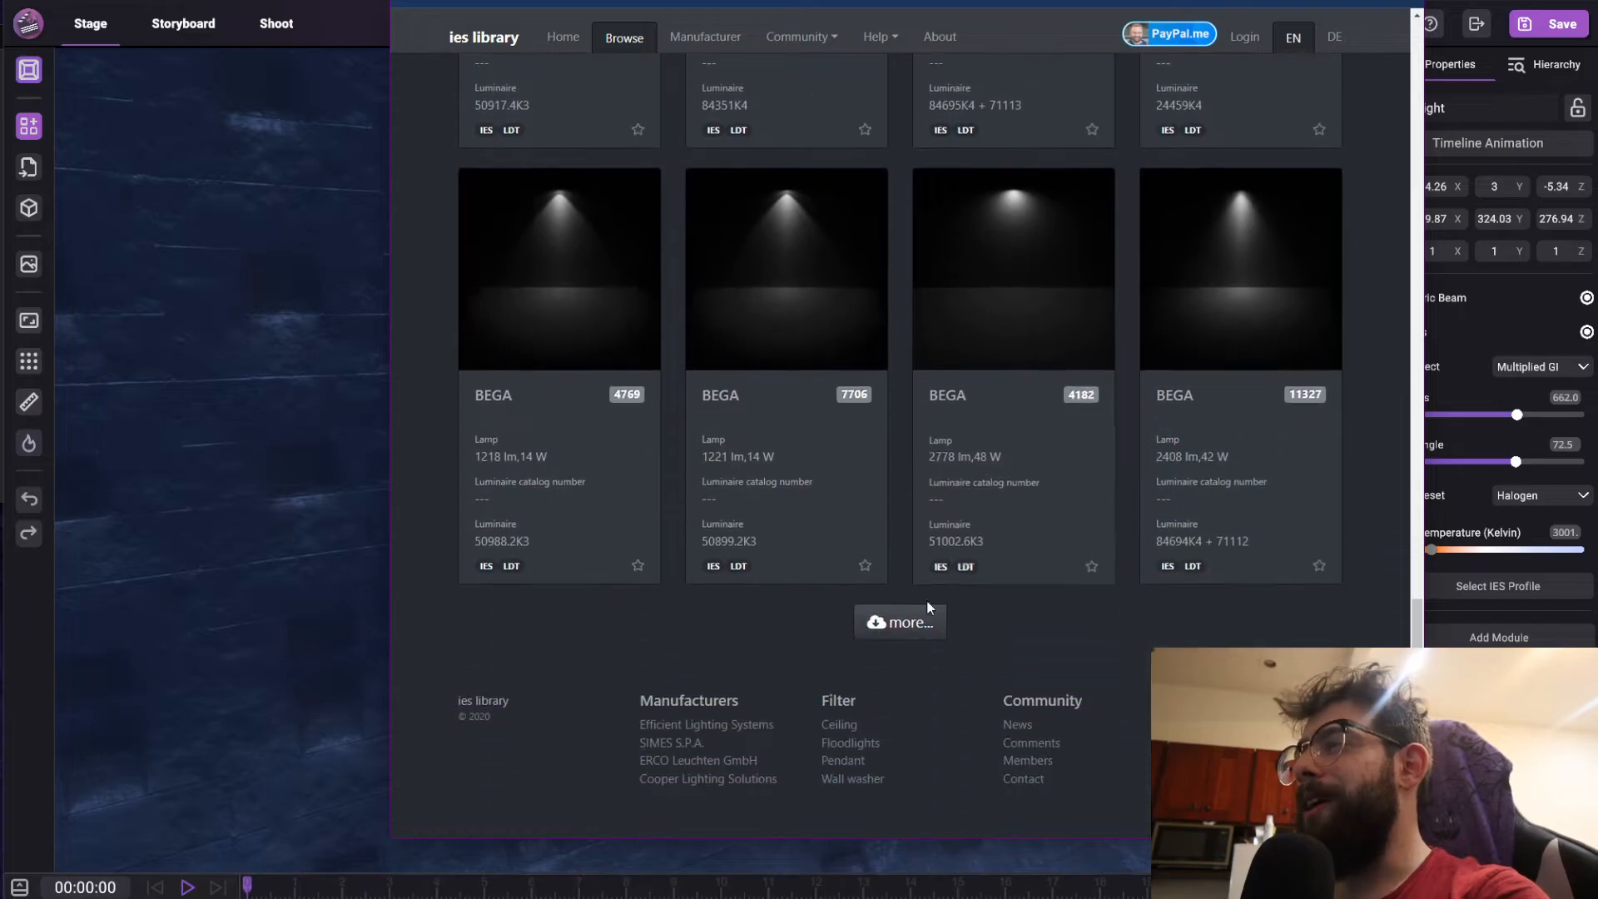
# Step: Load more IES profiles, view the details of BEGA luminaire 51004.6K3, and put the browser away
pyautogui.click(906, 626)
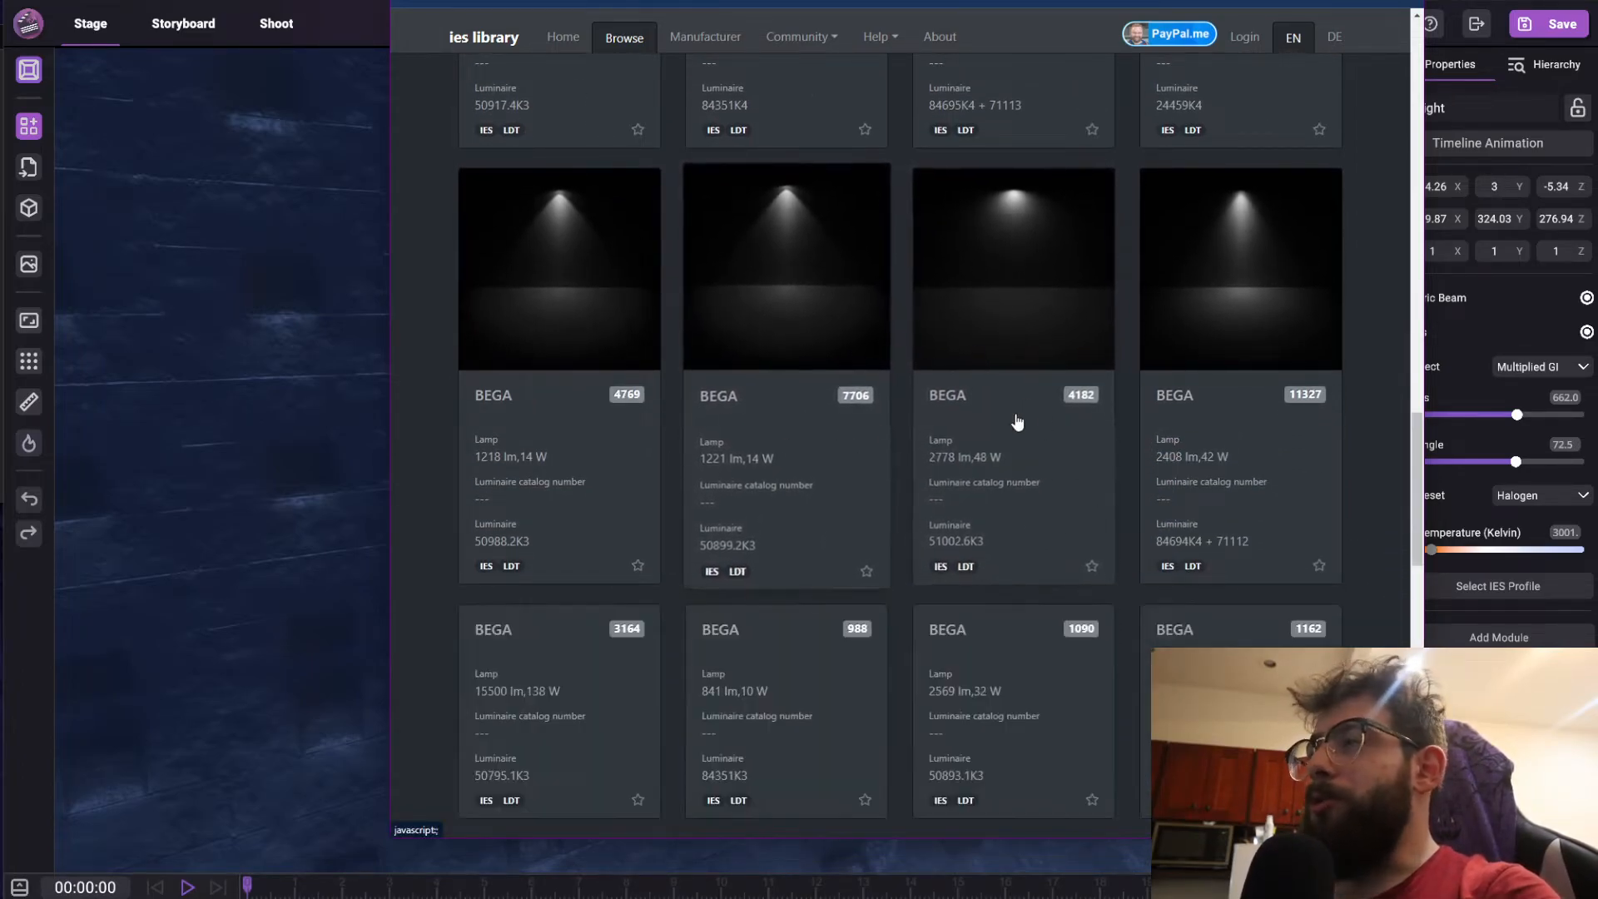
pyautogui.scroll(-7, 999, 699)
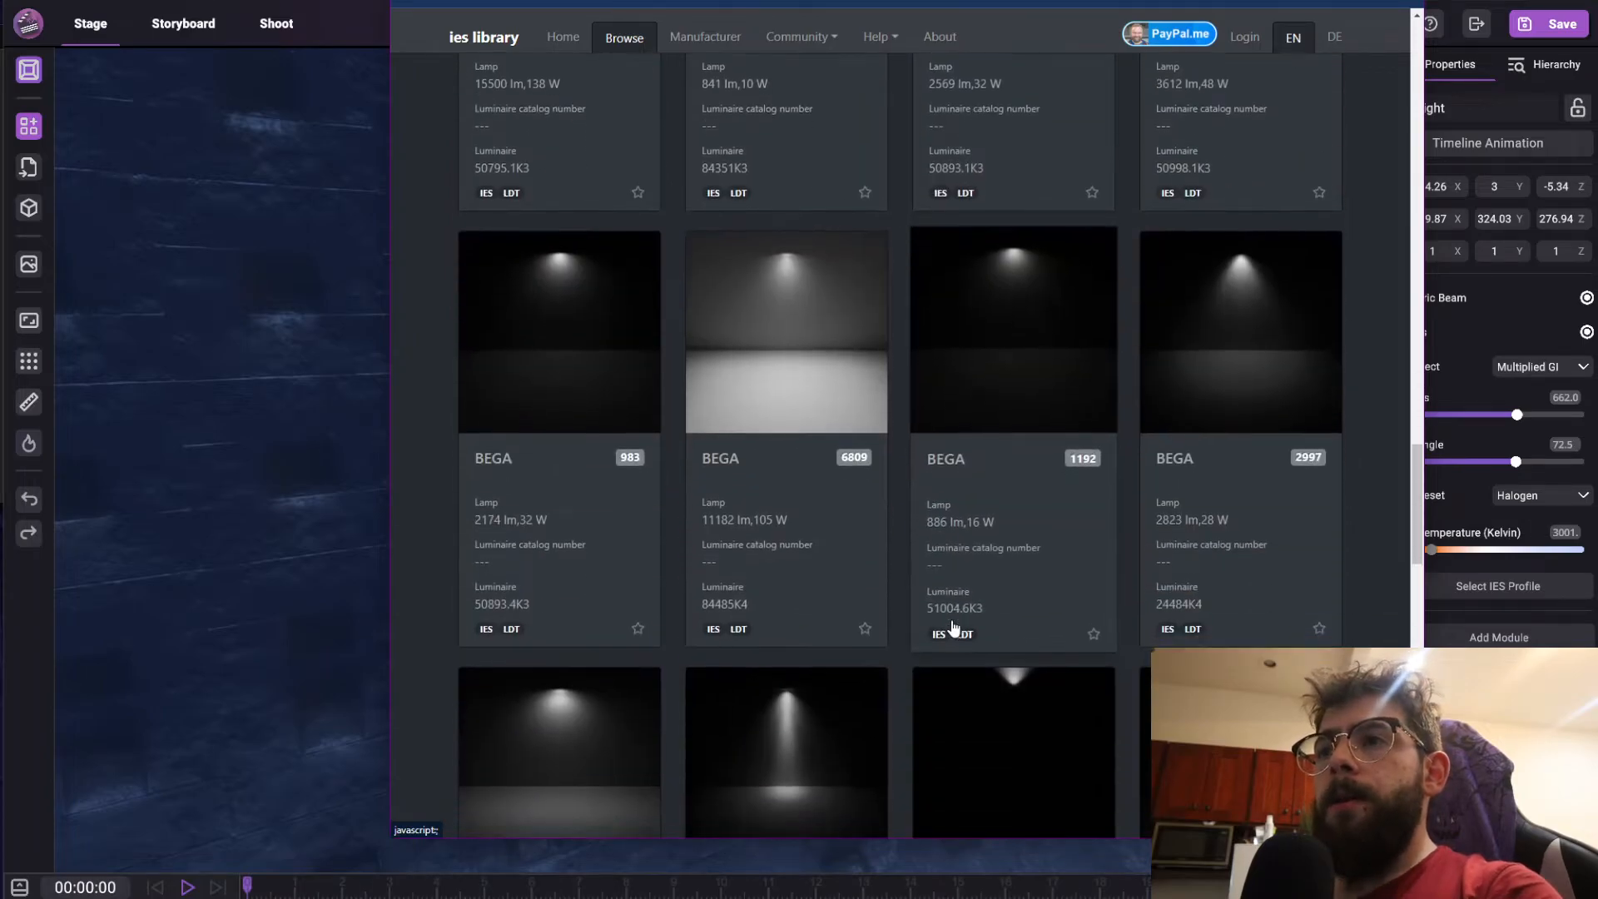
pyautogui.scroll(-4, 955, 627)
pyautogui.click(1021, 113)
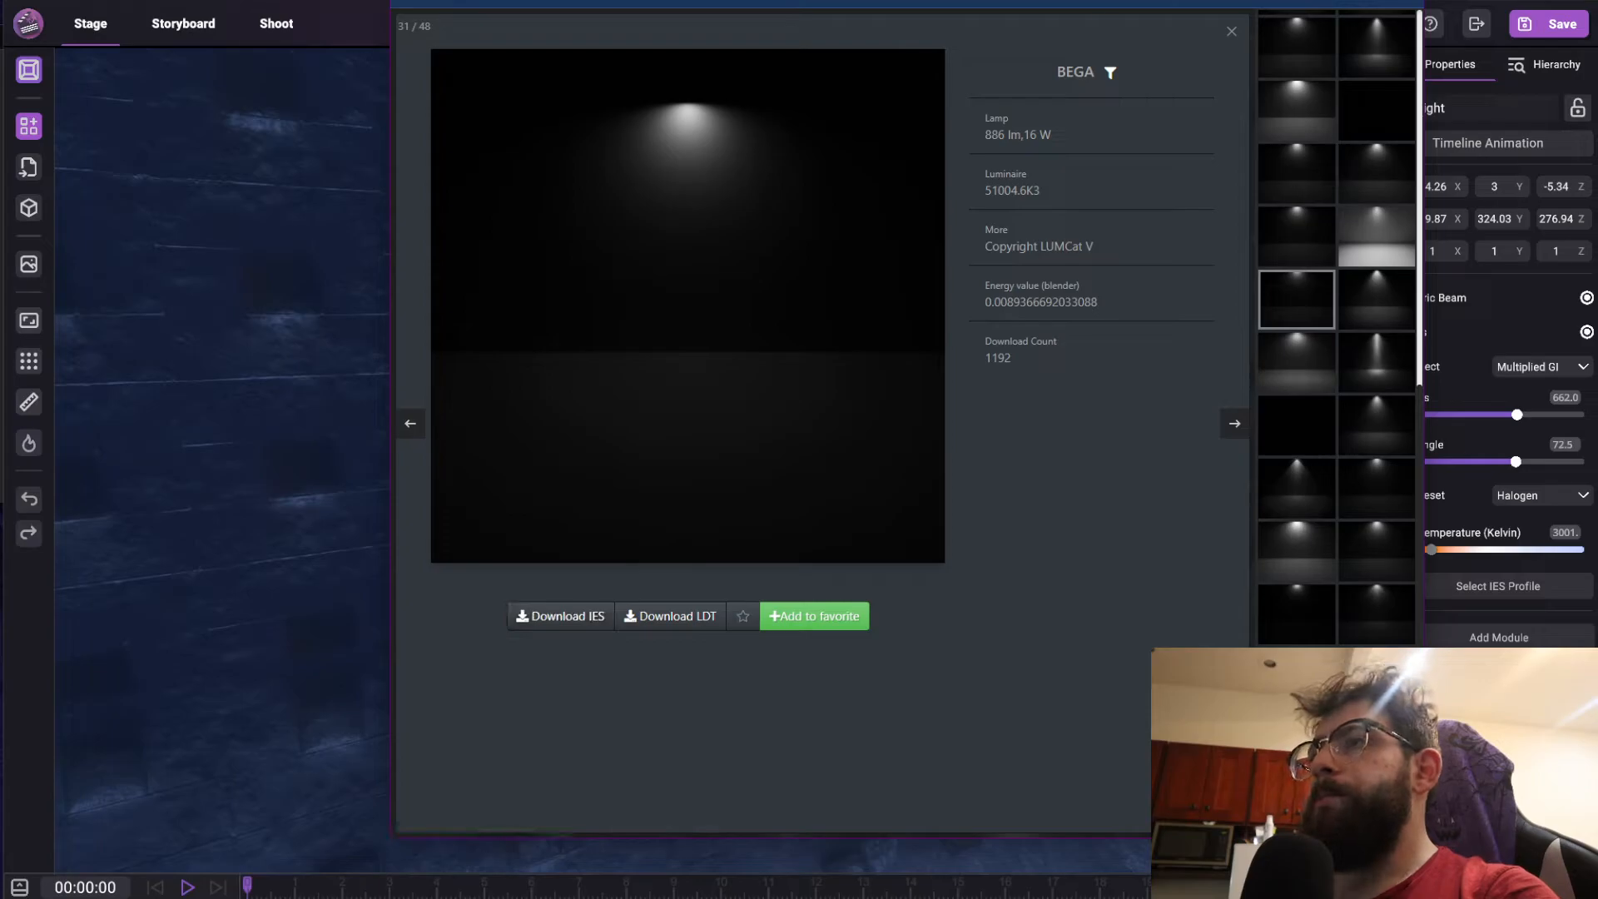
pyautogui.press('super+Down')
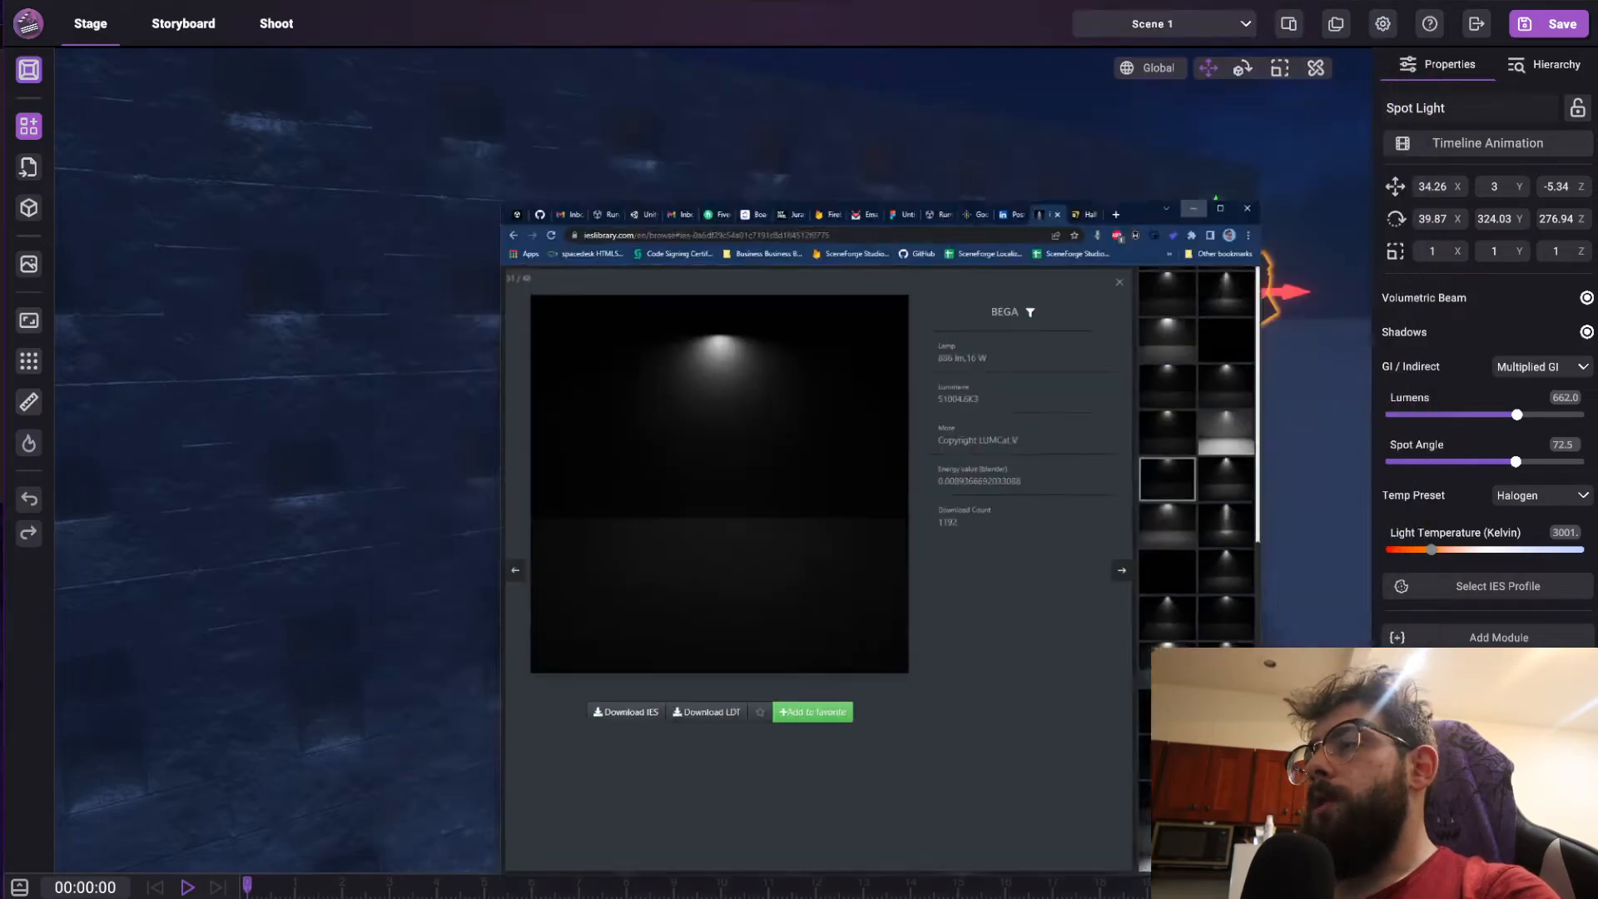
# Step: Load the IES profile file beginning with 007cfb11e343 onto the spot light
pyautogui.moveTo(1352, 537); pyautogui.dragTo(1167, 558, button='right')
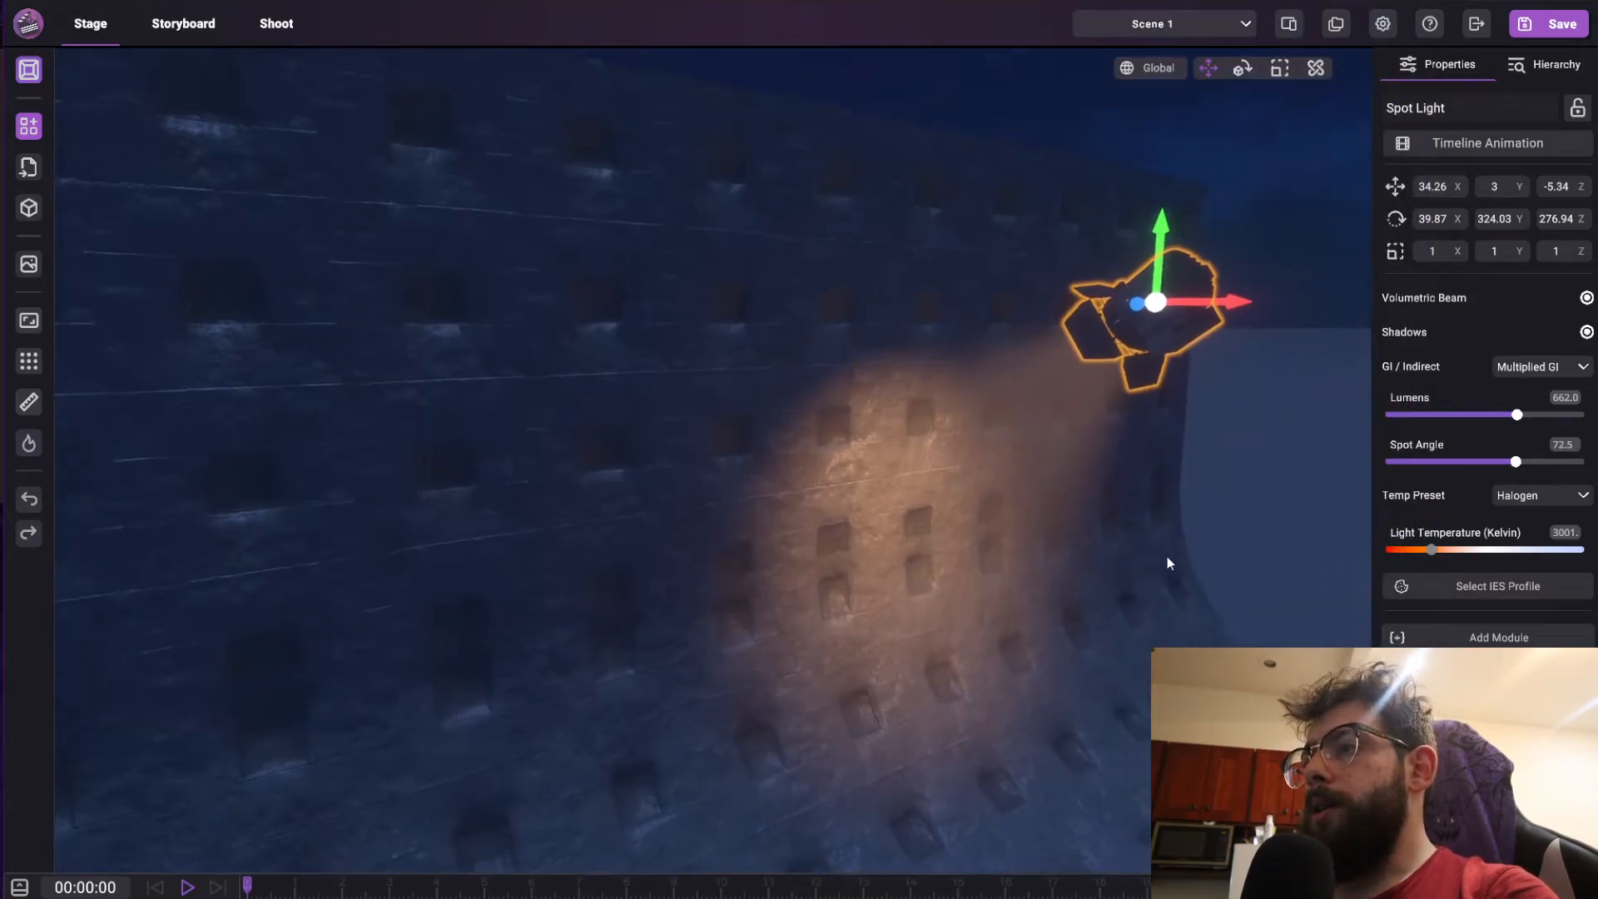
pyautogui.click(1473, 588)
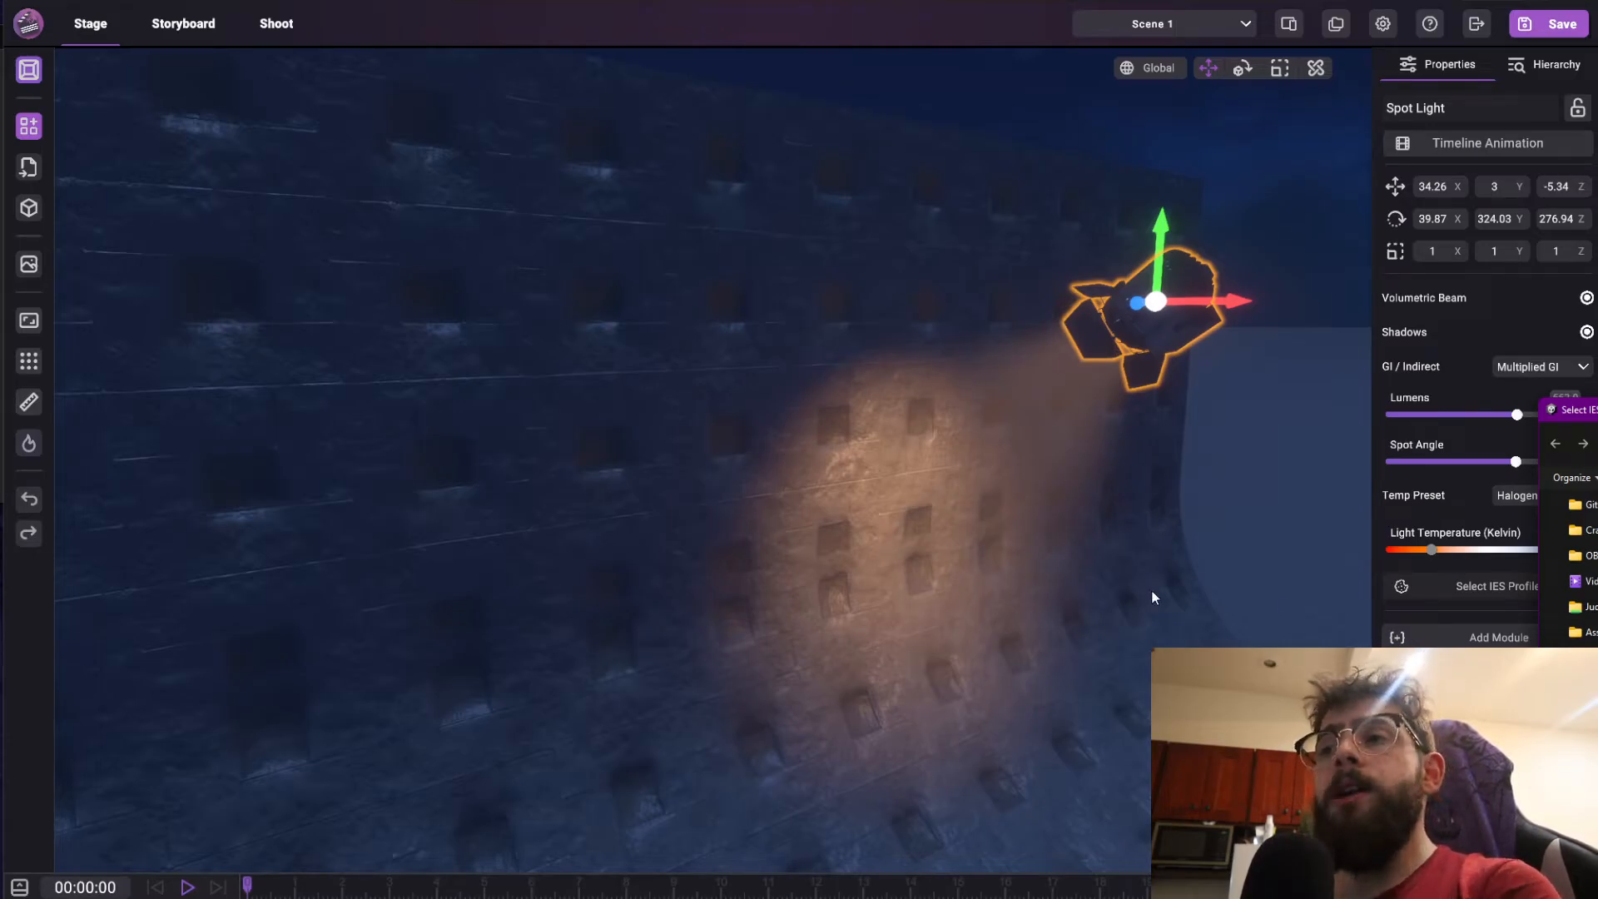
pyautogui.press('Return')
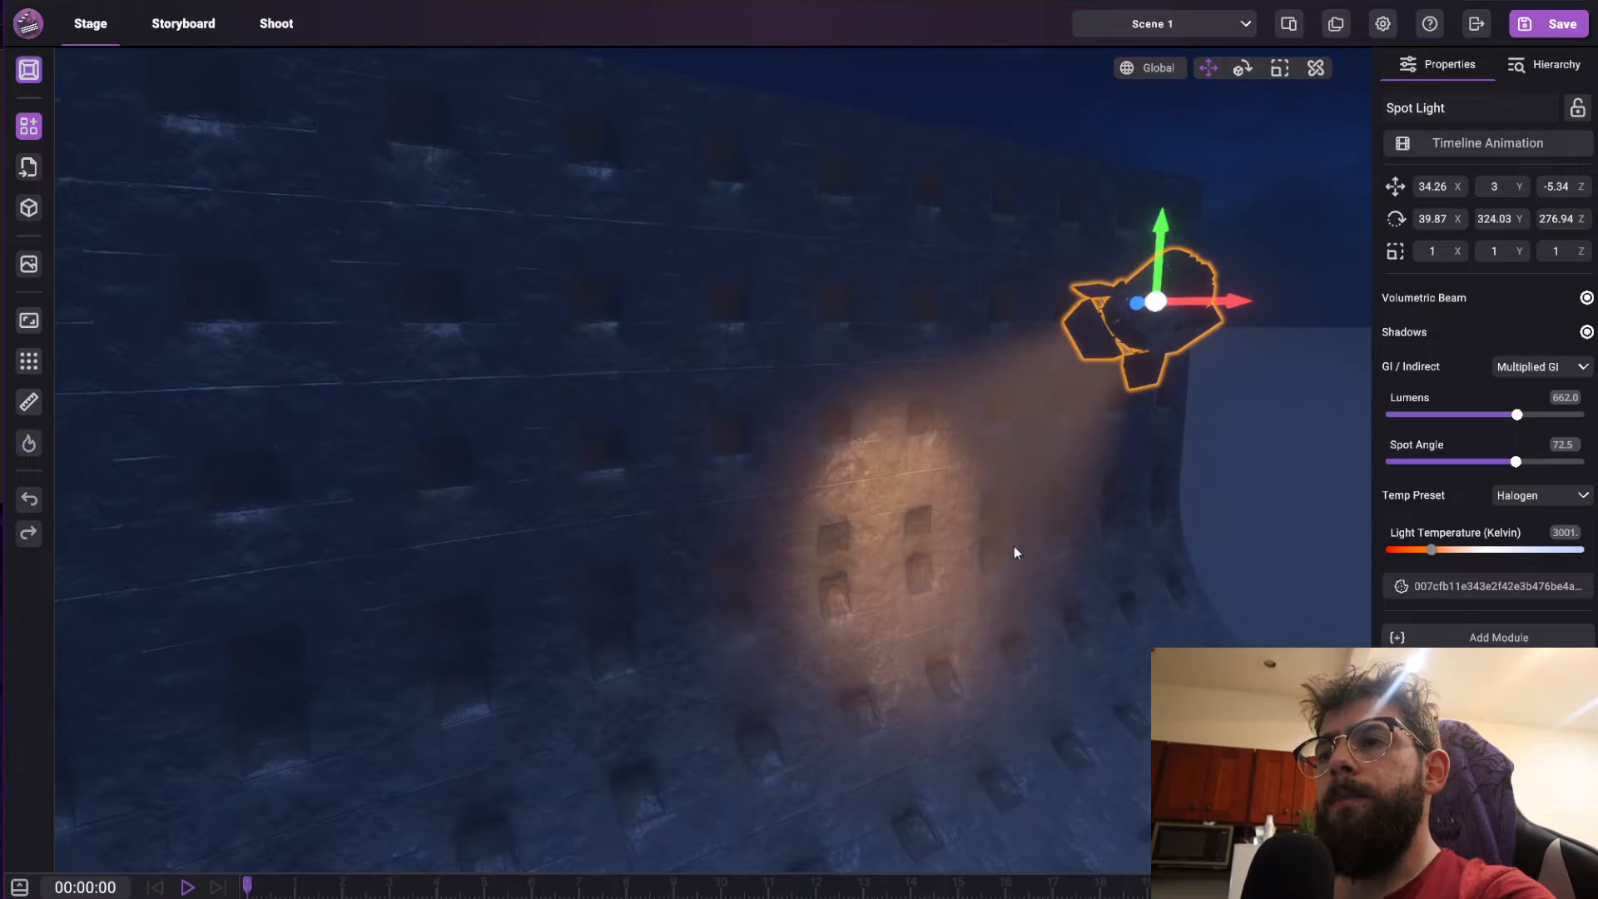
# Step: Set the spot light to 598 lumens with an 81 spot angle and load the IES profile beginning with 001cd59bafdf
pyautogui.moveTo(1517, 414); pyautogui.dragTo(1538, 464)
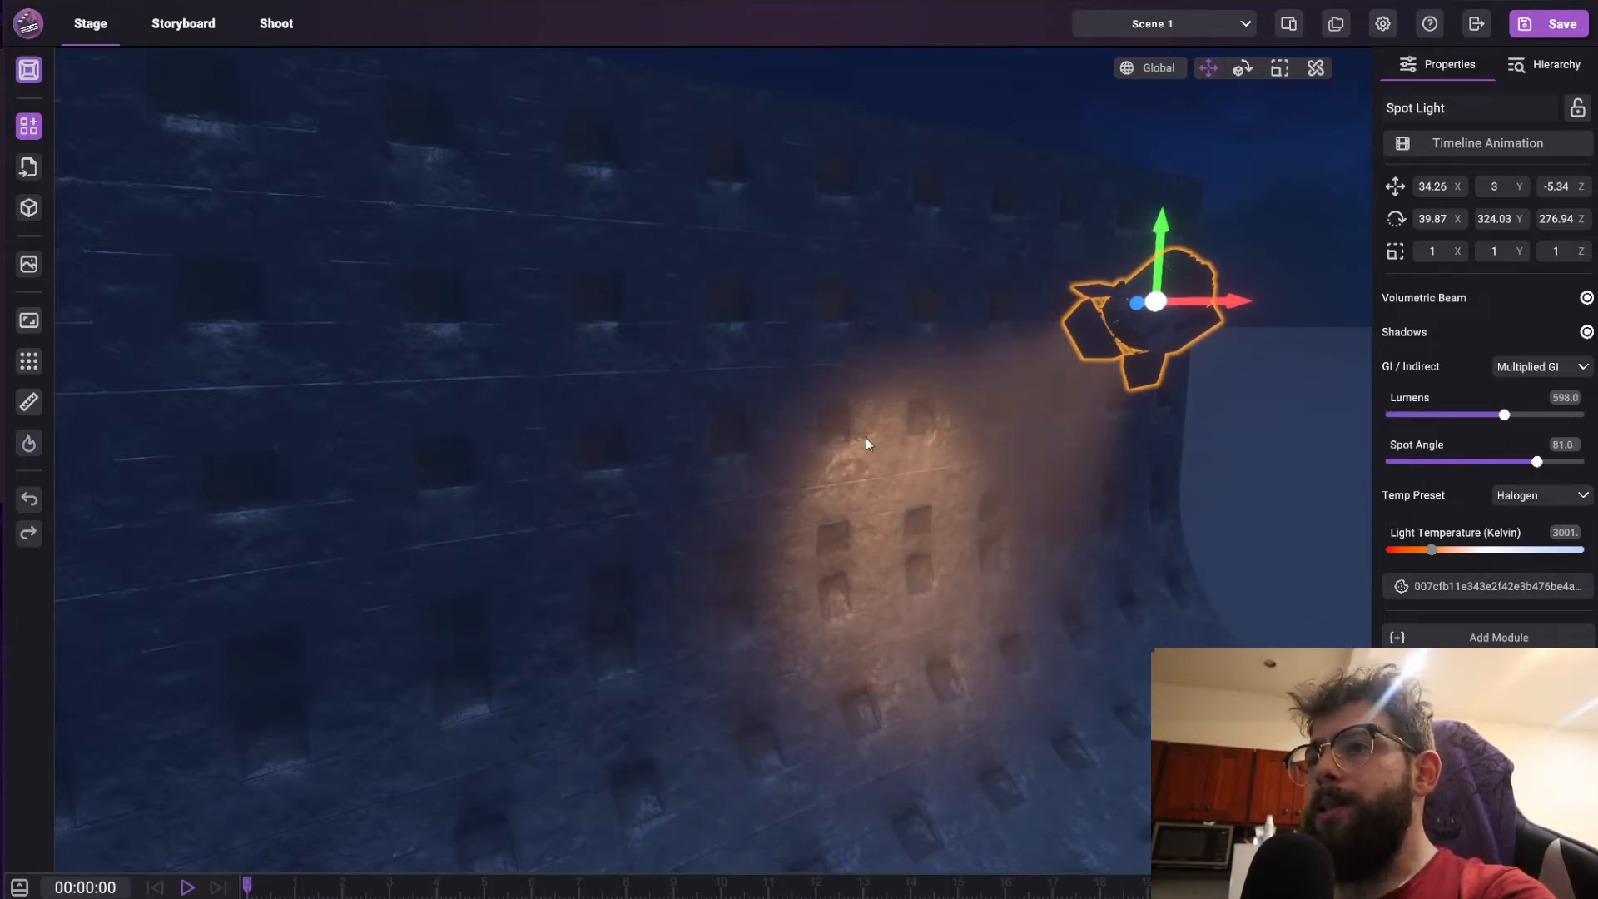
pyautogui.click(1482, 591)
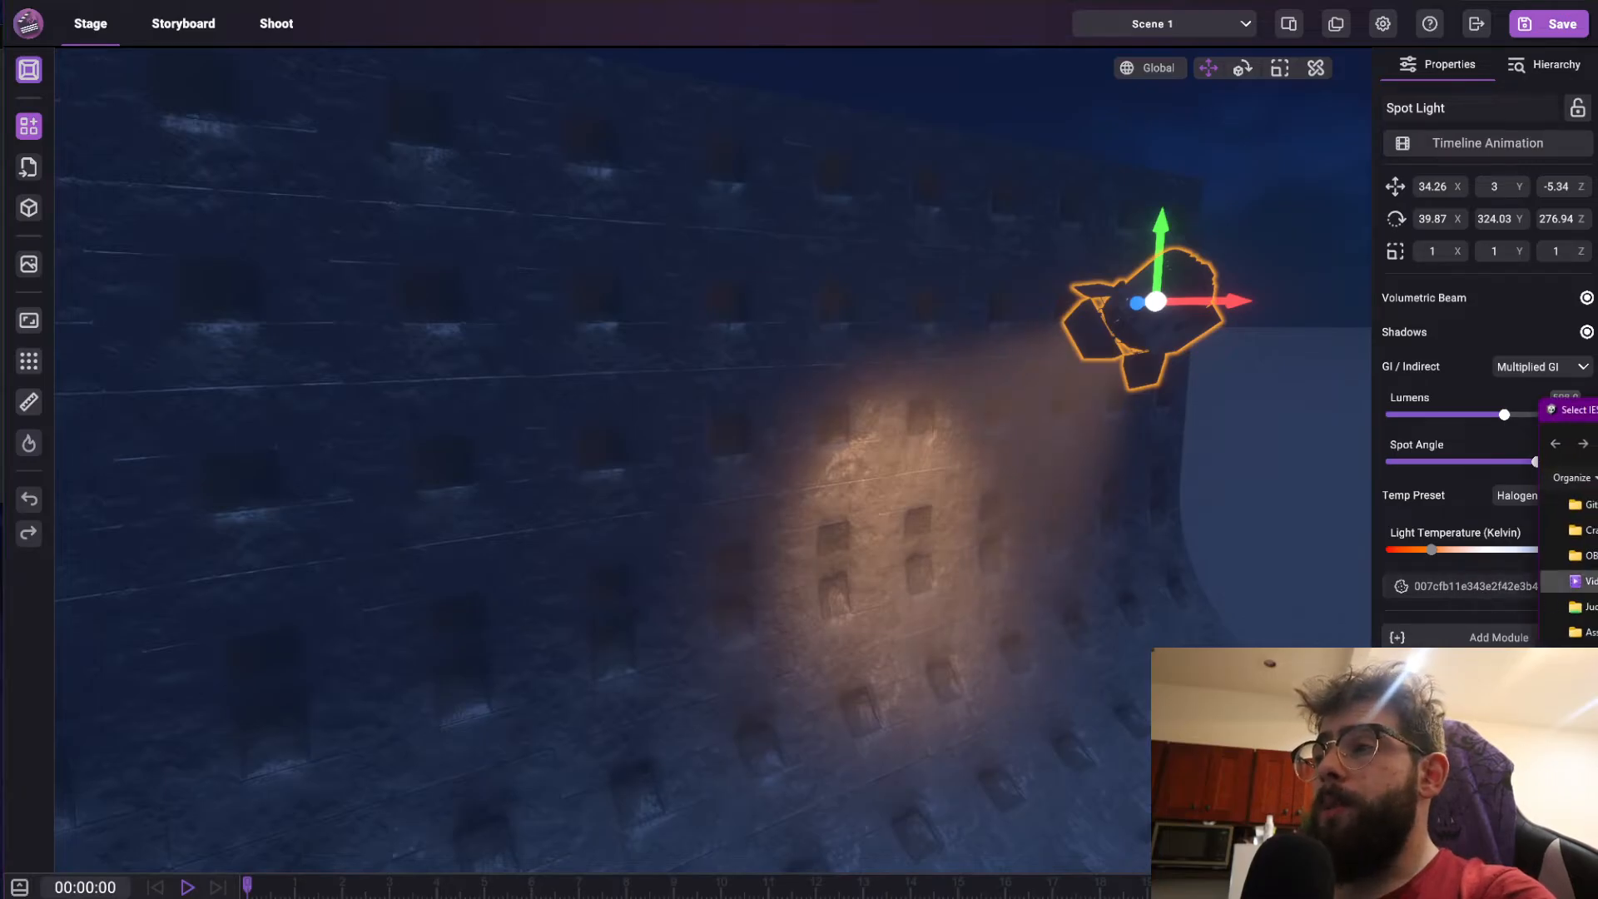
pyautogui.press('Return')
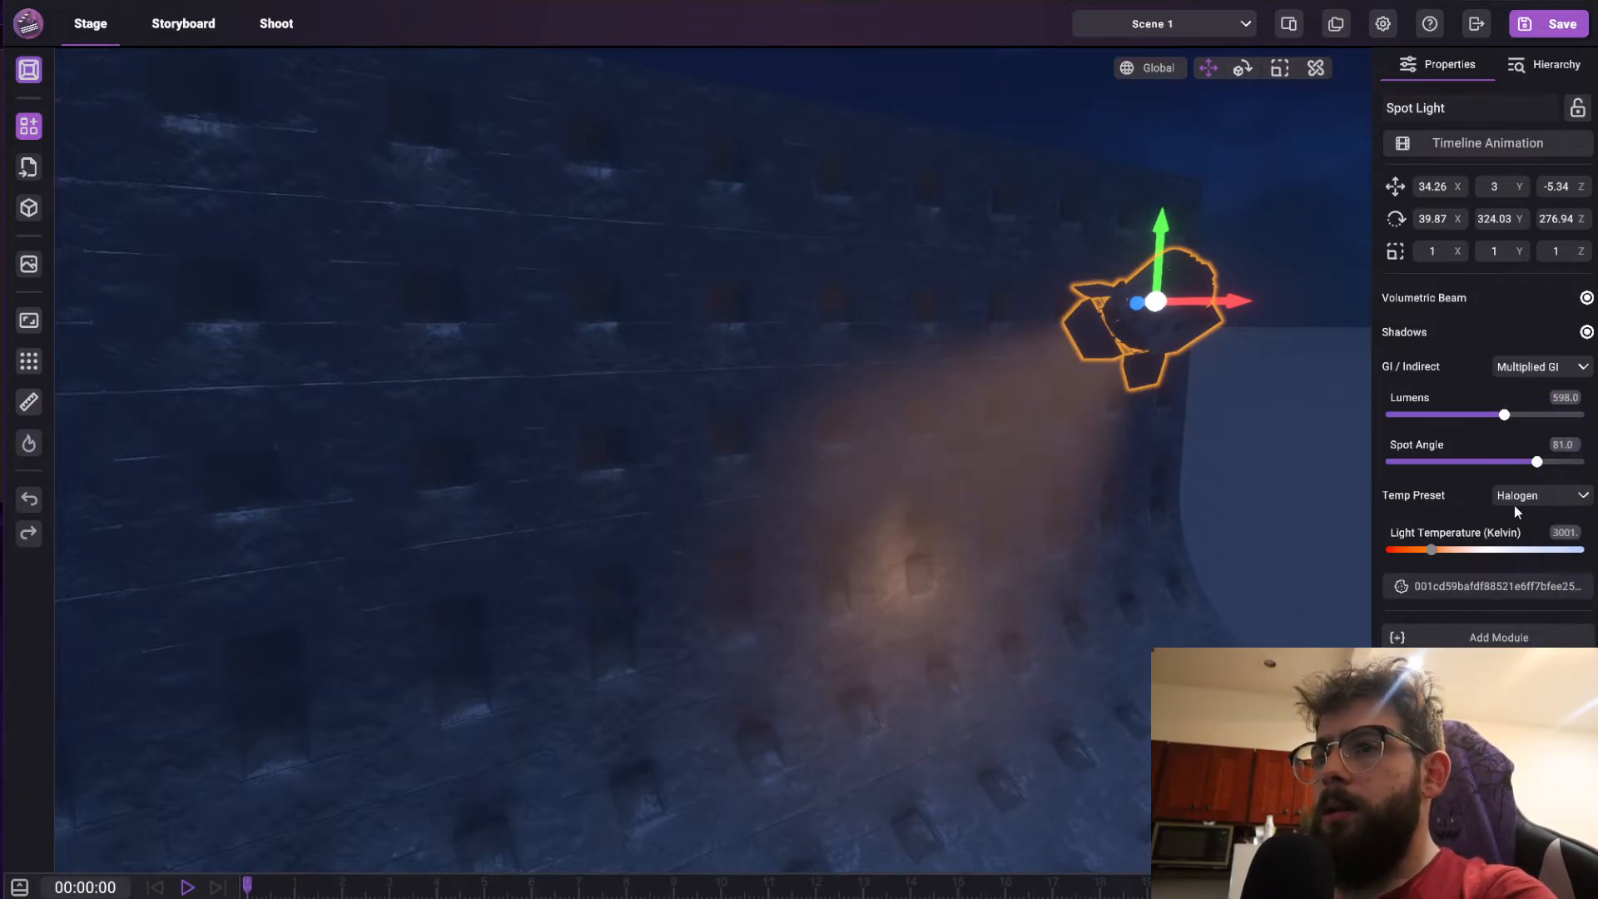
# Step: Turn off the spot light's volumetric beam, widen its spot angle to 100, and set its brightness to 726 lumens
pyautogui.moveTo(1504, 414); pyautogui.dragTo(1584, 466)
pyautogui.click(1587, 298)
pyautogui.moveTo(1547, 415); pyautogui.dragTo(1529, 415)
# Step: Rotate the spot light to about 12.58, 329.29, 291 so its beam falls on the brick wall
pyautogui.press('e')
pyautogui.moveTo(1235, 259); pyautogui.dragTo(1244, 356)
pyautogui.moveTo(1091, 247); pyautogui.dragTo(1082, 297)
pyautogui.moveTo(1150, 231); pyautogui.dragTo(1125, 258)
pyautogui.click(1139, 249)
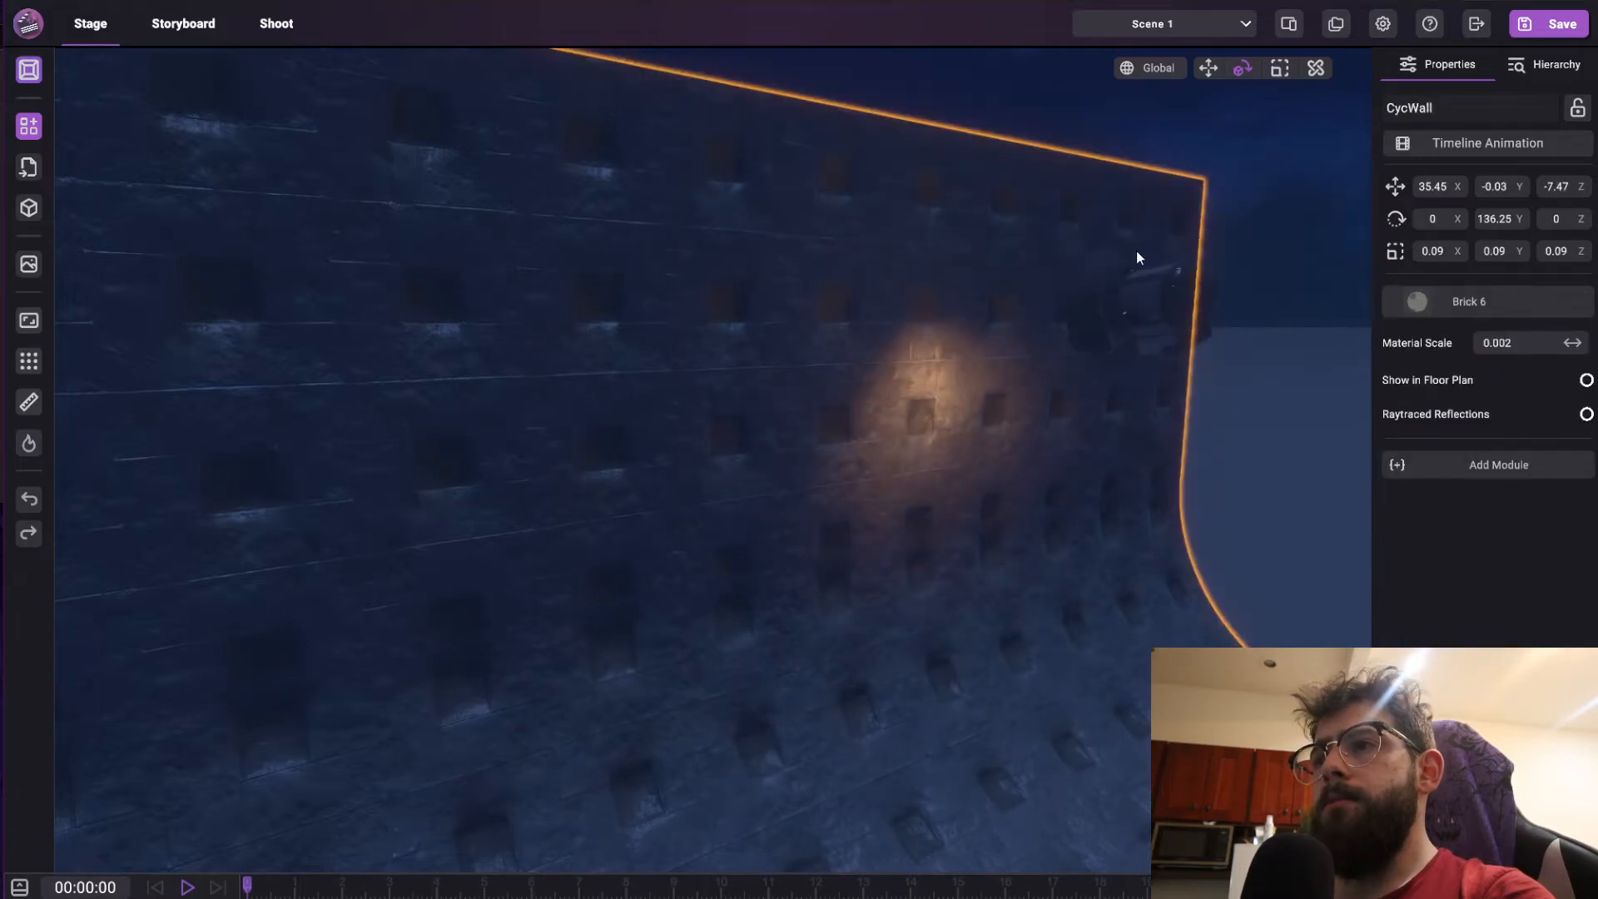
pyautogui.click(1134, 299)
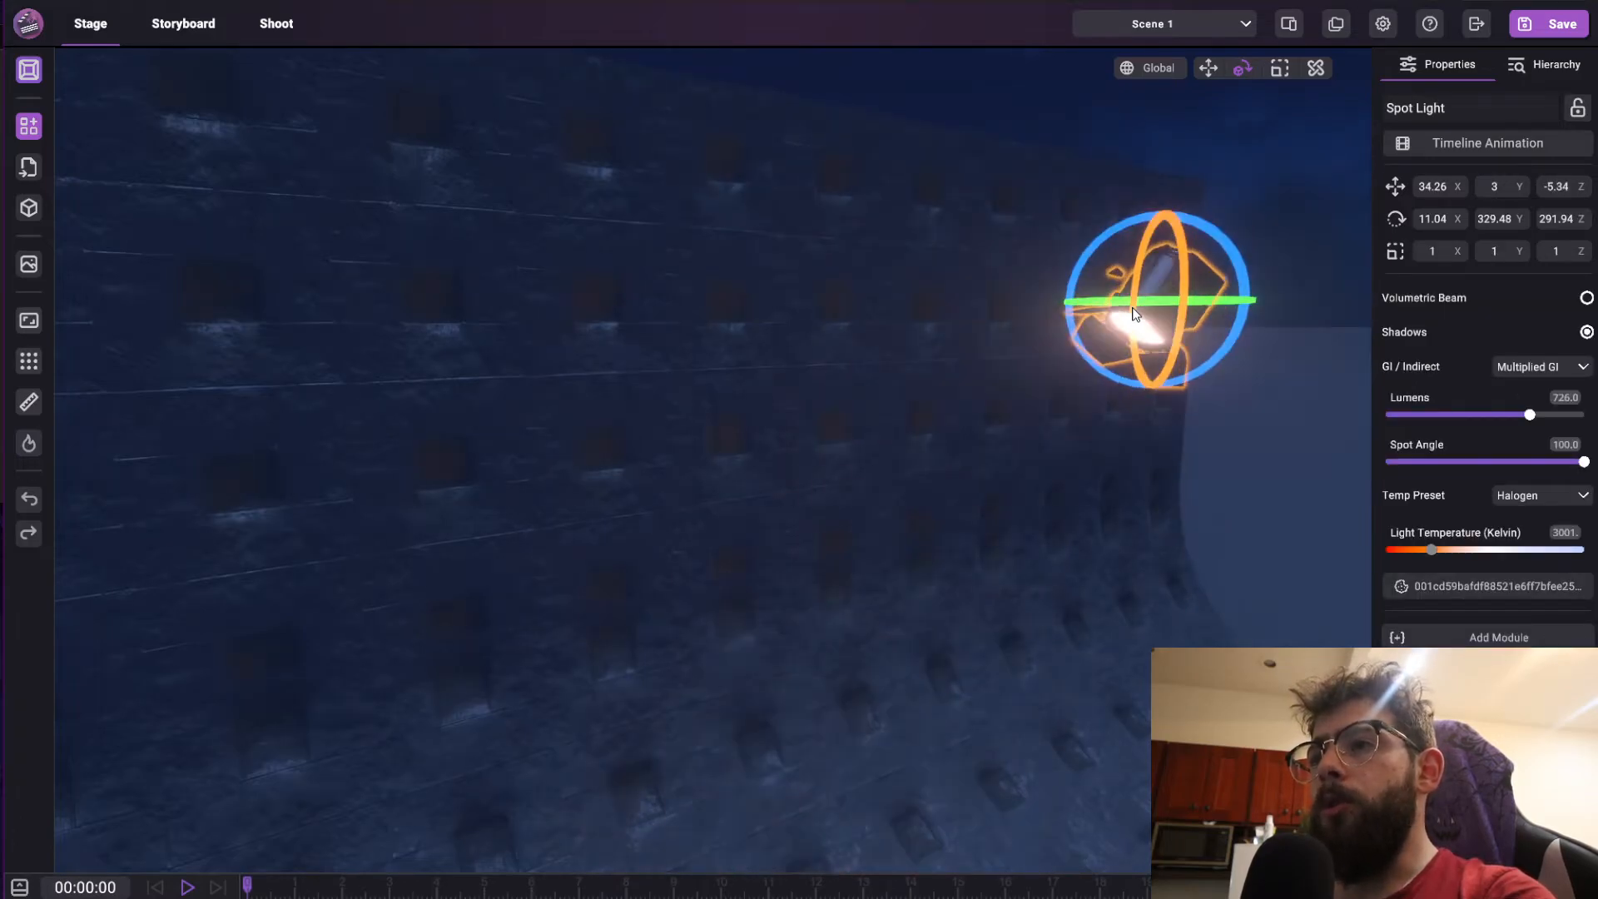
pyautogui.moveTo(1145, 228); pyautogui.dragTo(1137, 276)
pyautogui.moveTo(1006, 452); pyautogui.dragTo(962, 471, button='right')
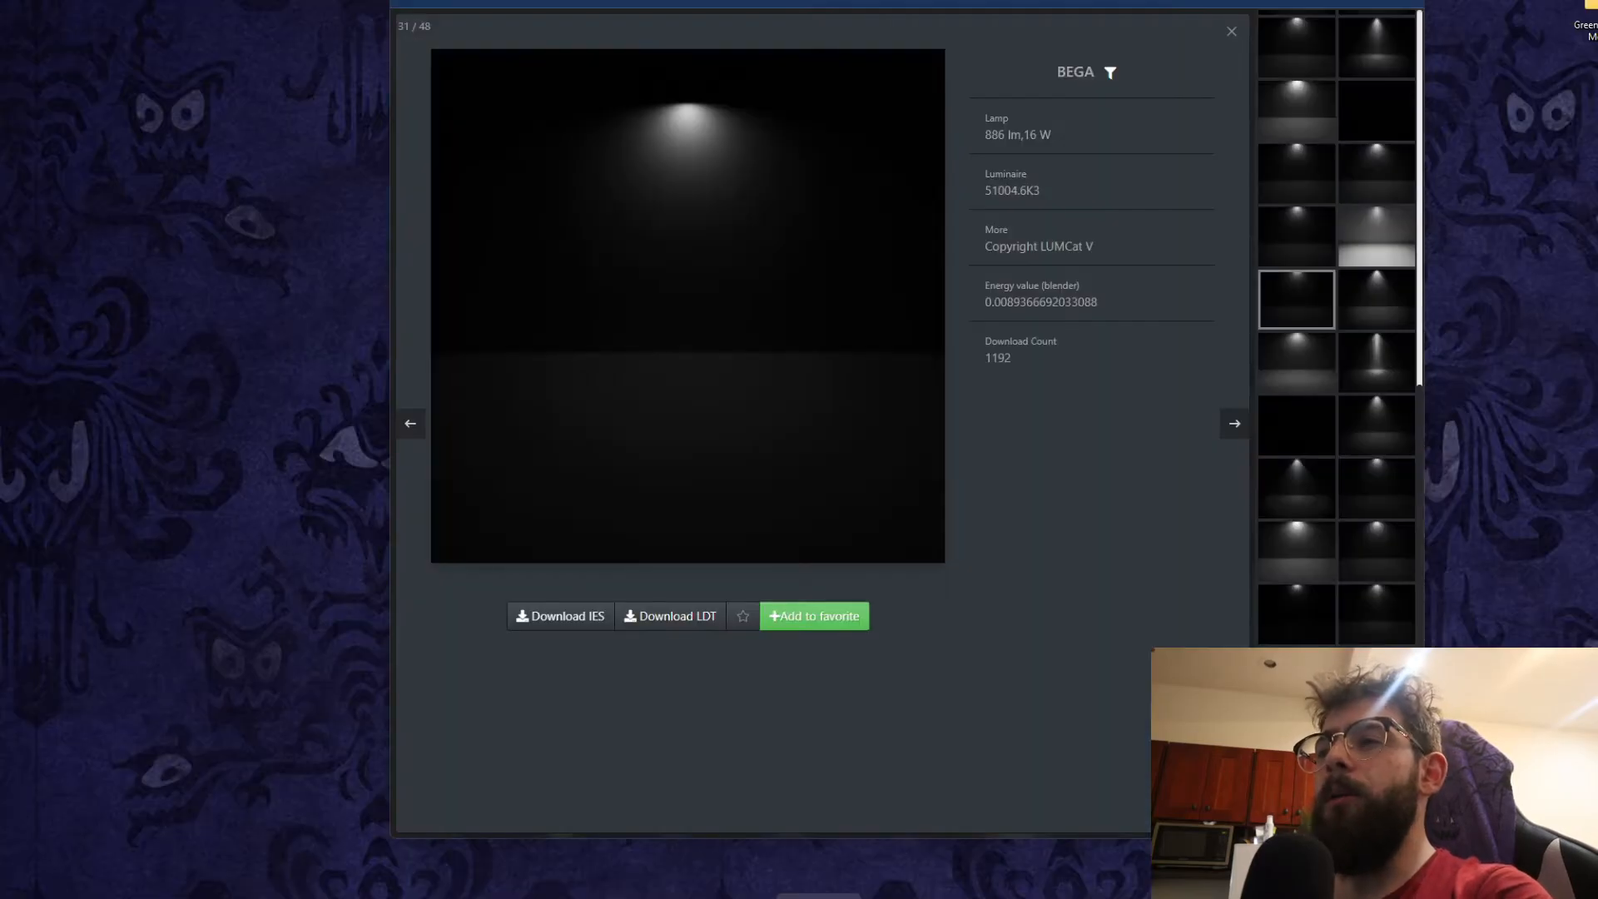
# Step: Switch to the Valve developer wiki in the browser and look through the light cookie examples from box_soft to blank
pyautogui.click(819, 896)
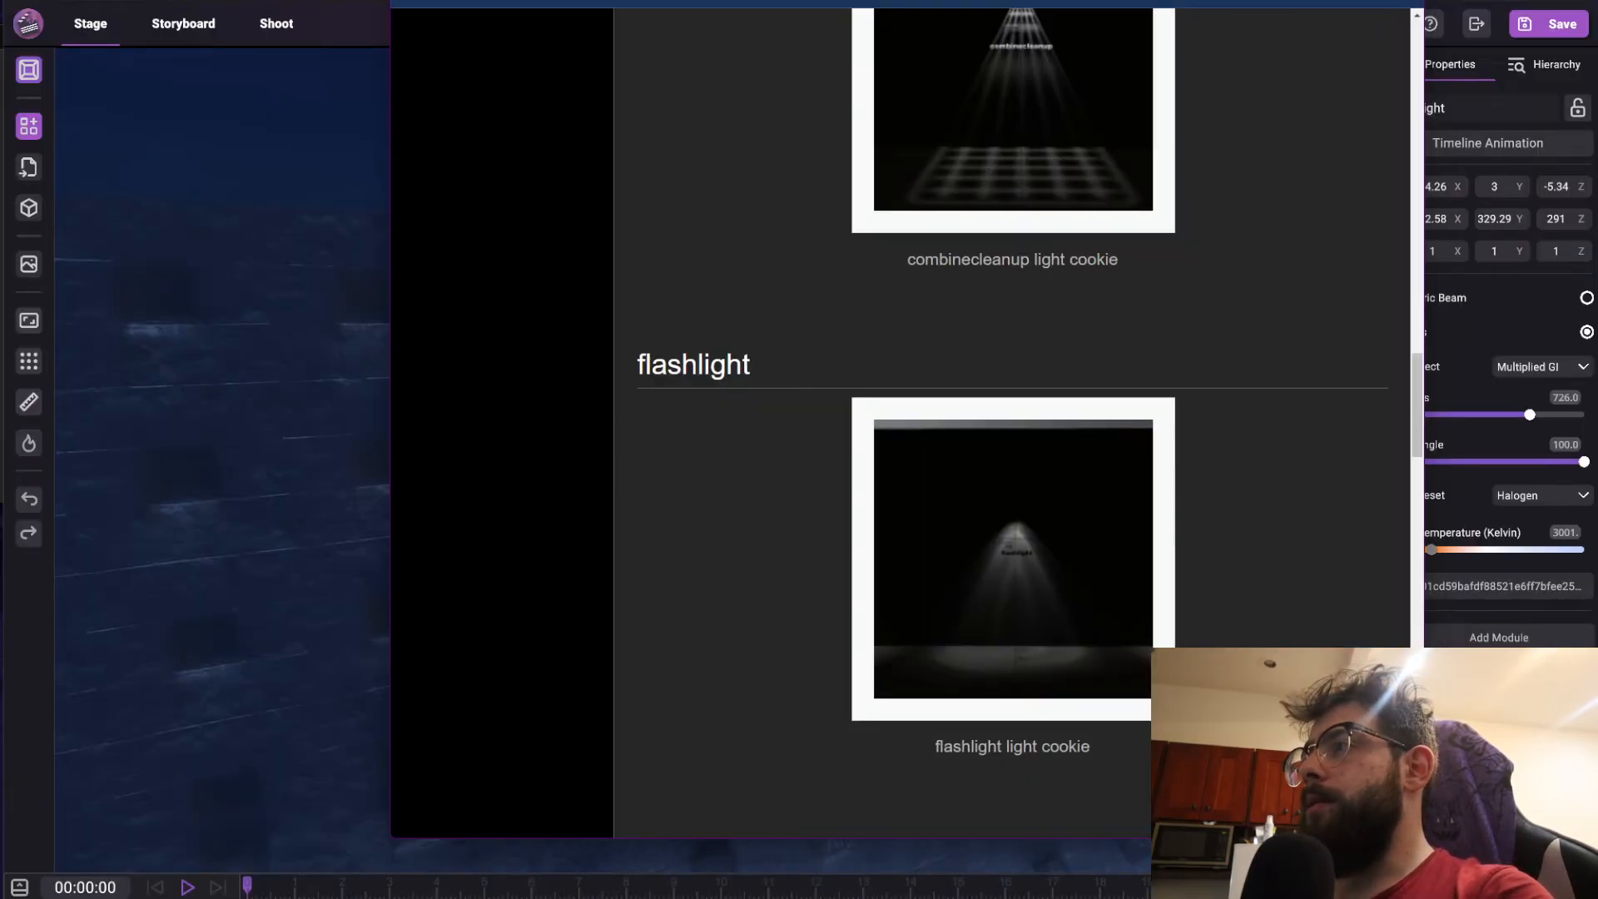
pyautogui.scroll(2, 1141, 257)
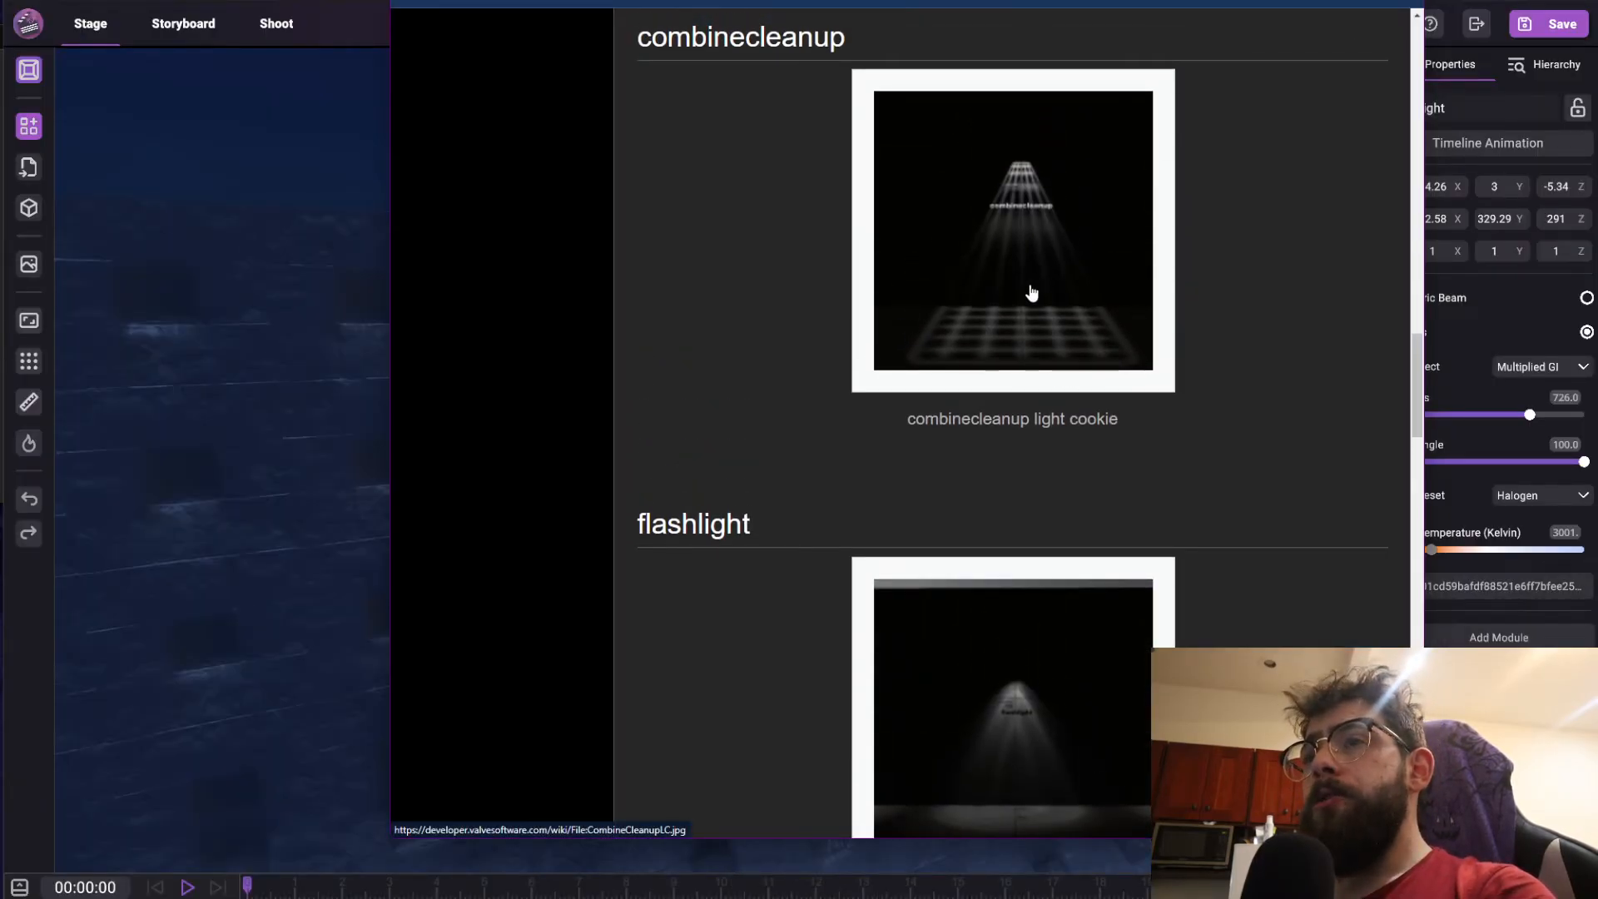
pyautogui.scroll(2, 934, 306)
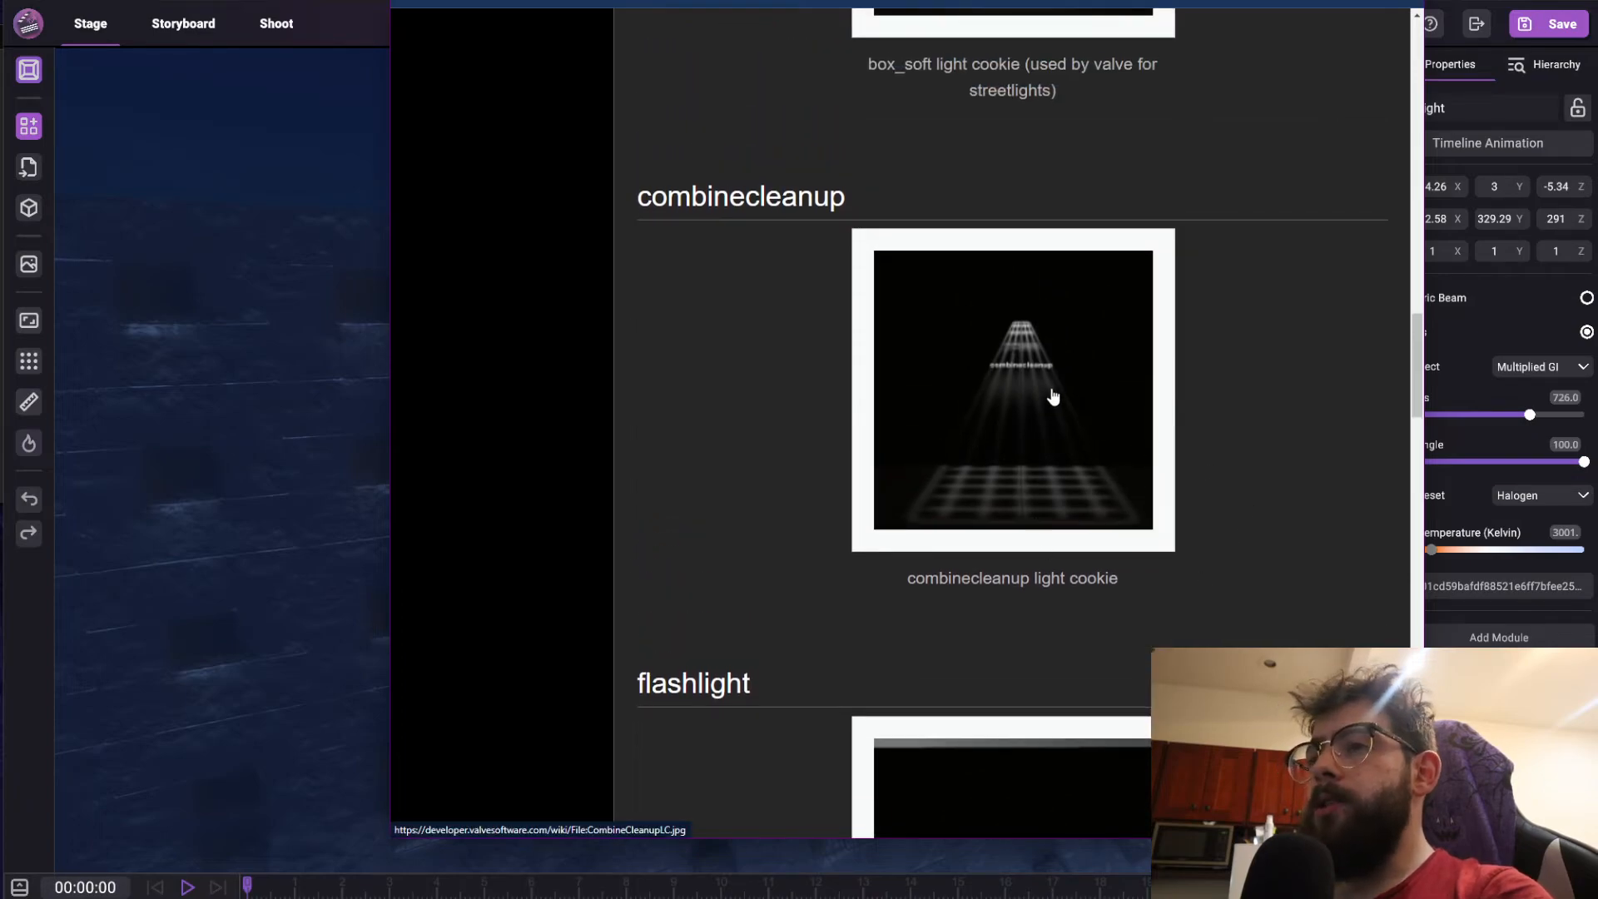
pyautogui.scroll(4, 993, 379)
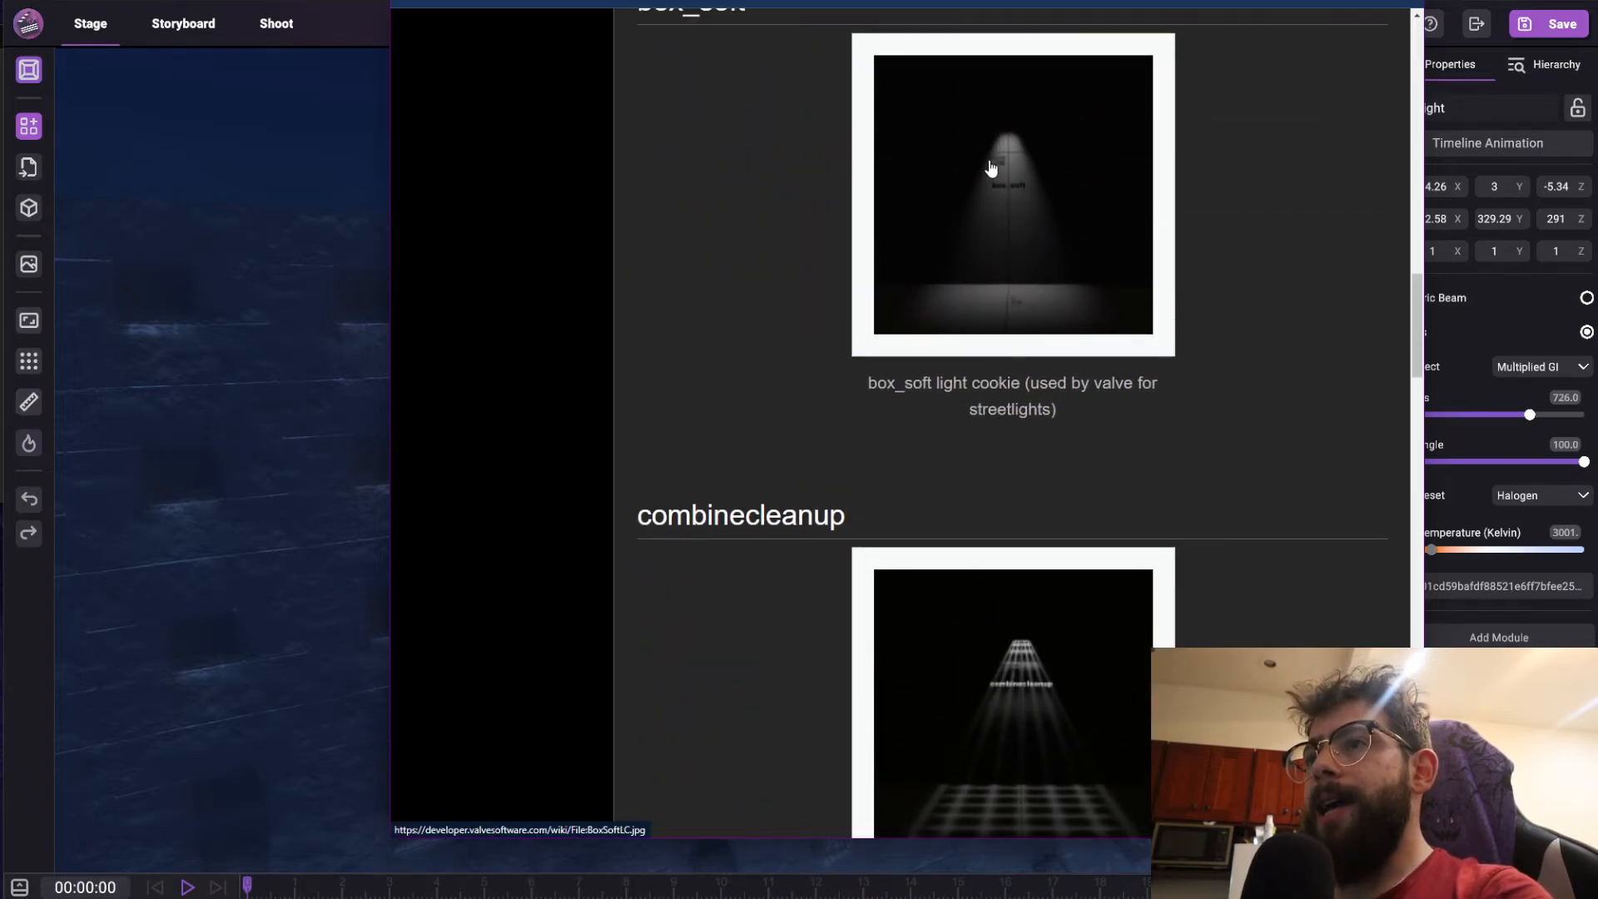
pyautogui.scroll(-10, 1020, 173)
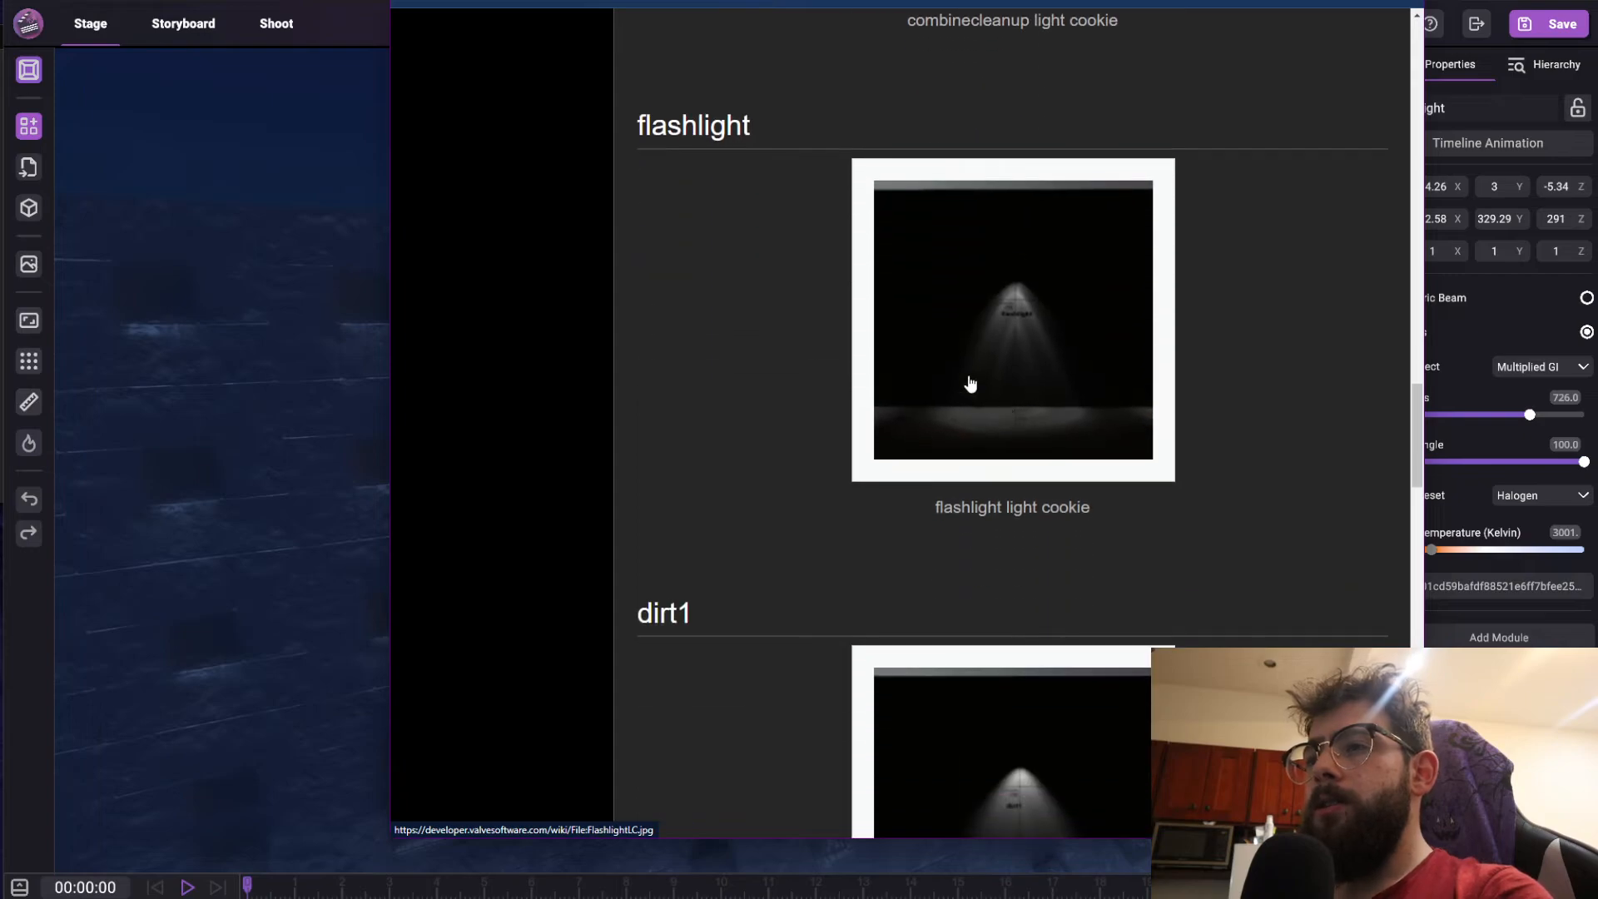
pyautogui.scroll(-10, 1079, 349)
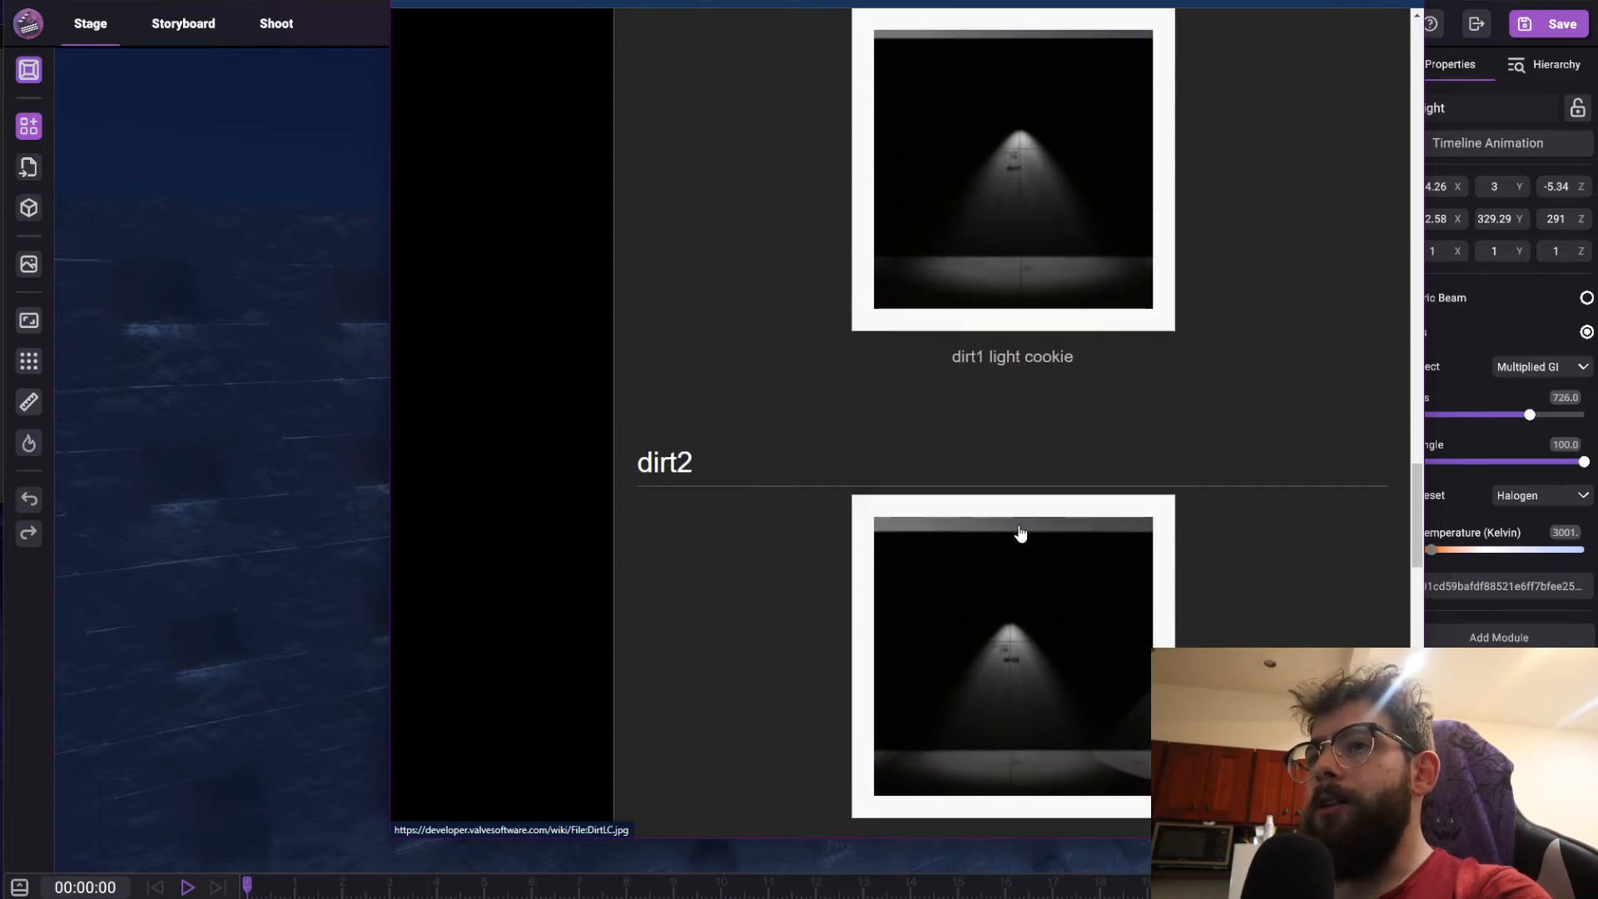
pyautogui.scroll(1, 889, 476)
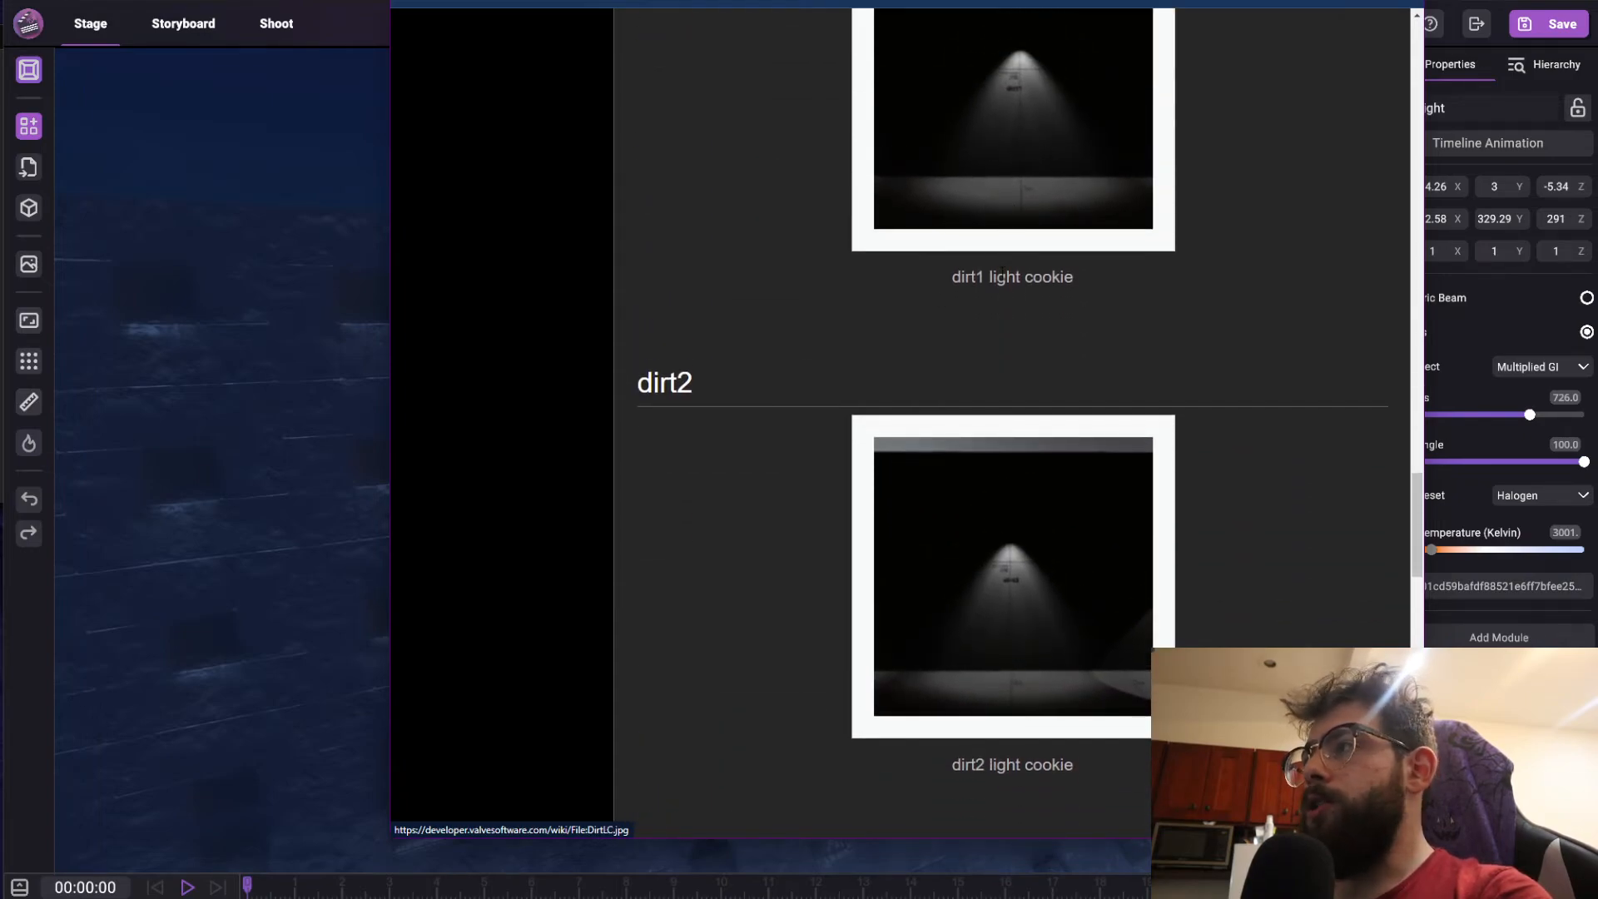
pyautogui.scroll(-10, 1013, 324)
pyautogui.scroll(-10, 1063, 357)
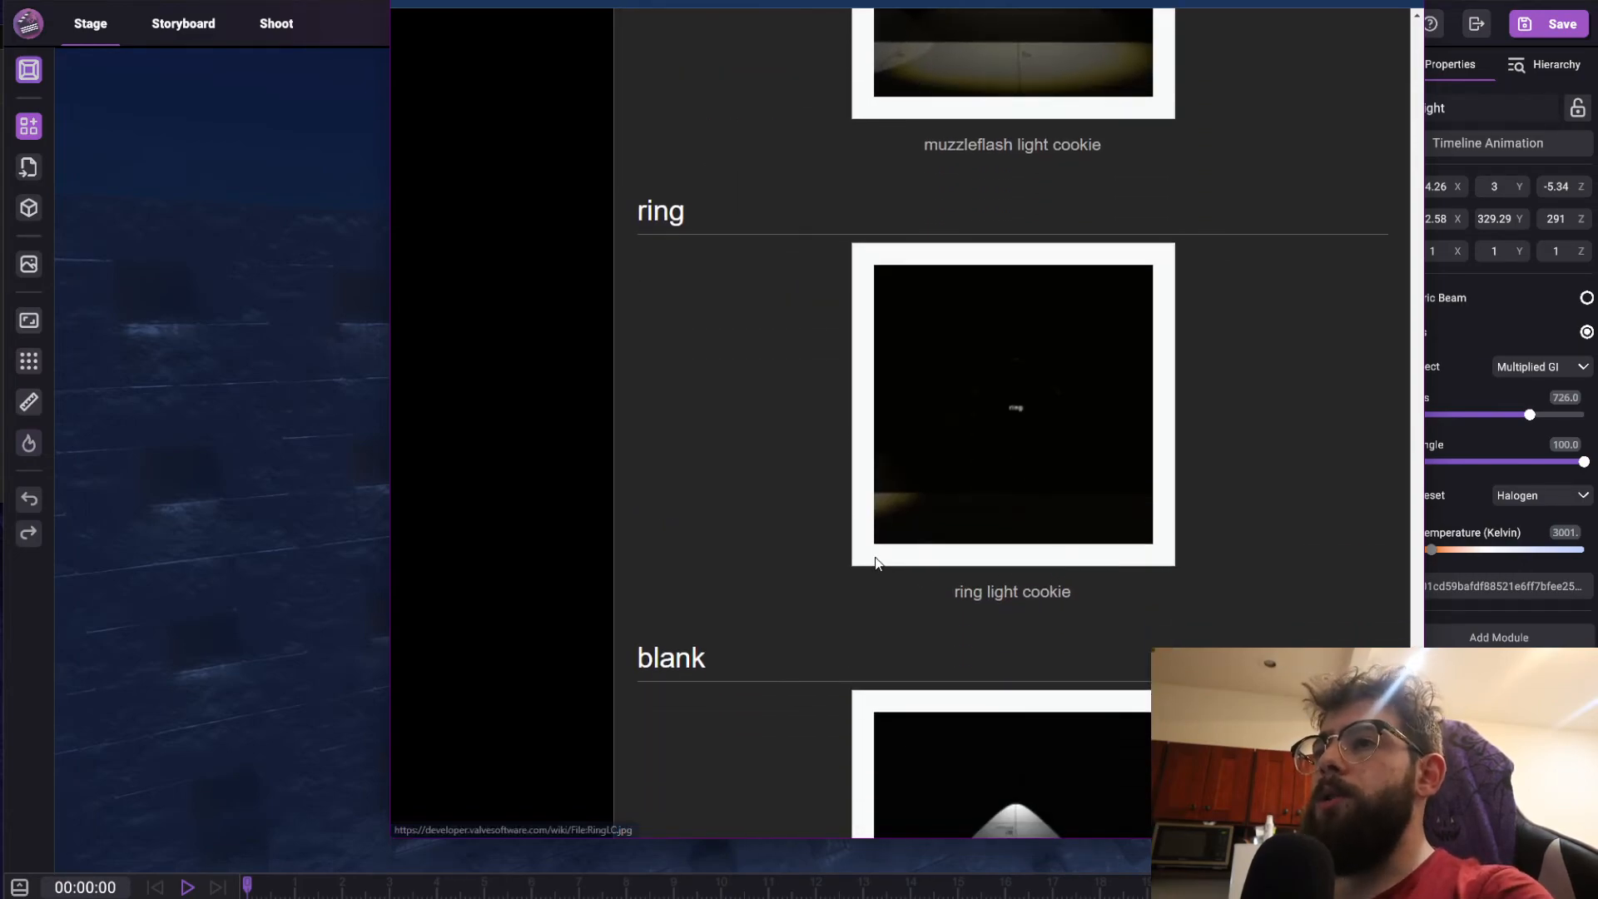
pyautogui.scroll(-3, 876, 563)
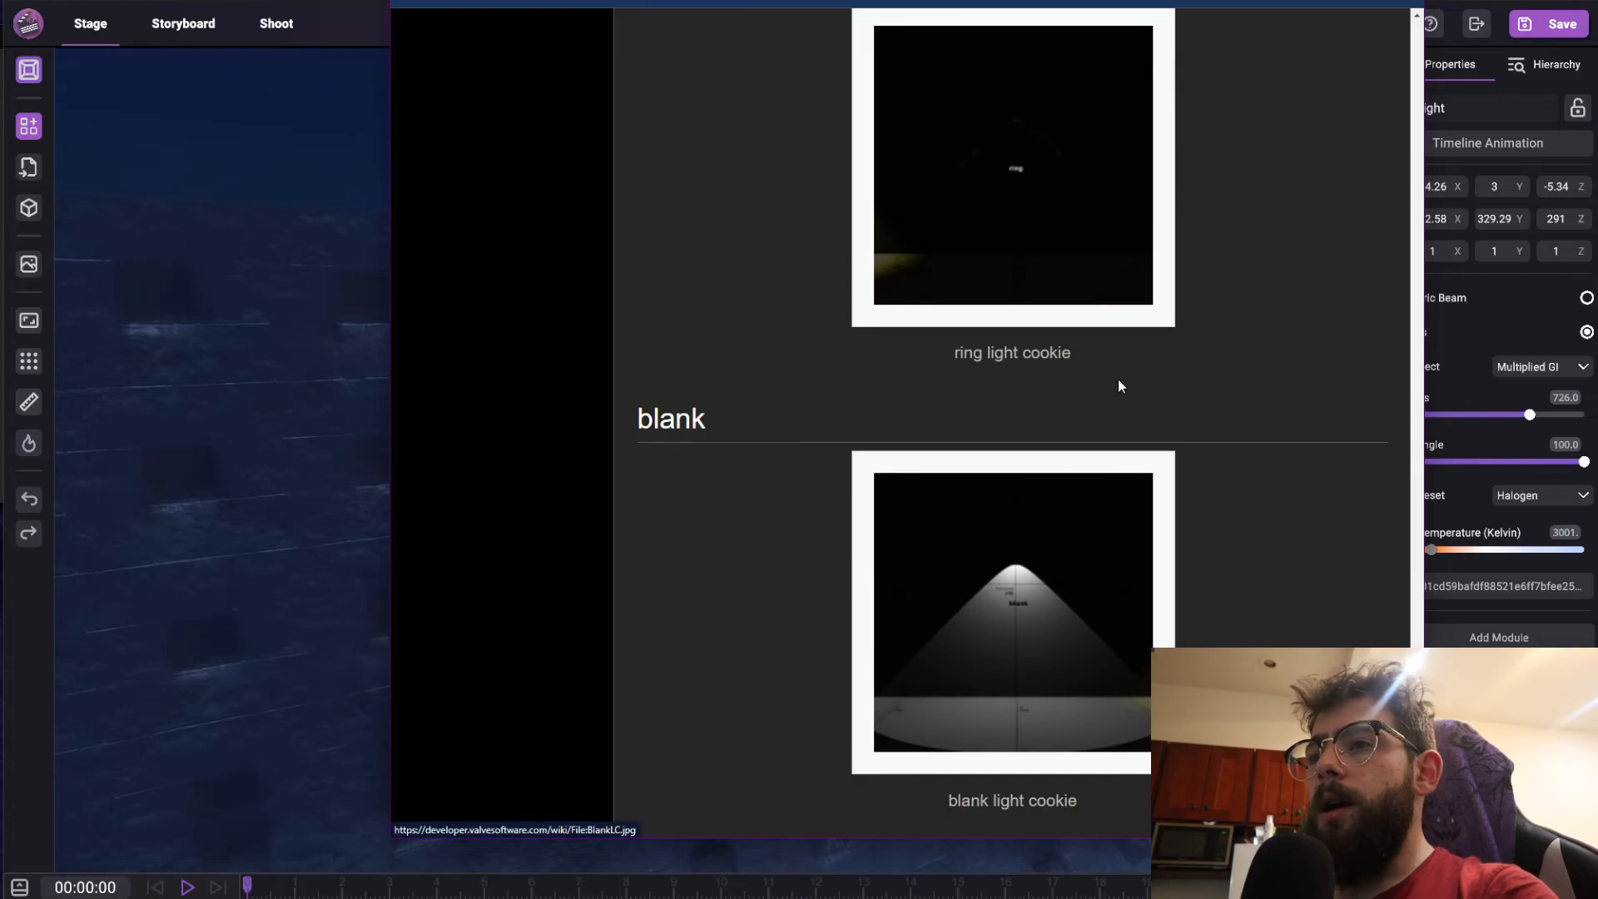
# Step: Return to the stage scene and move the spot light to about X 34.24, Z -5.52
pyautogui.hotkey('alt', 'Tab')
pyautogui.press('w')
pyautogui.moveTo(1107, 486); pyautogui.dragTo(1107, 533)
pyautogui.press('s')
pyautogui.press('q')
pyautogui.press('w')
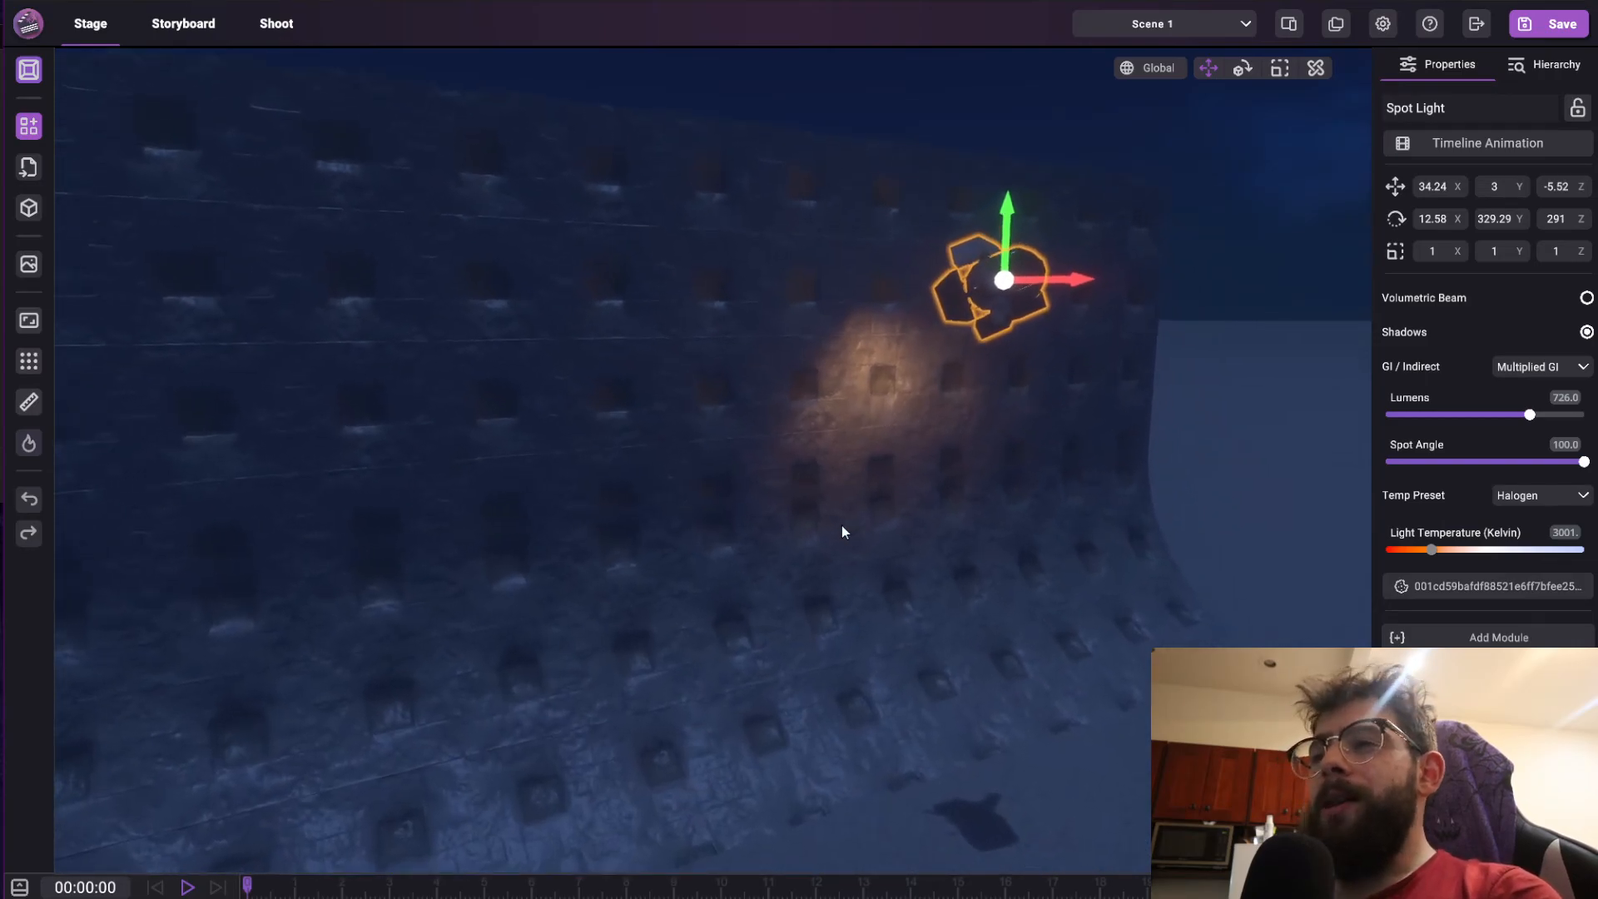
# Step: Lower the spot light to a height of about 2.59 and shift it along the wall to about X 34.12, Z -5.34
pyautogui.press('s')
pyautogui.moveTo(898, 465); pyautogui.dragTo(876, 501, button='right')
pyautogui.scroll(1, 826, 525)
pyautogui.scroll(2, 825, 524)
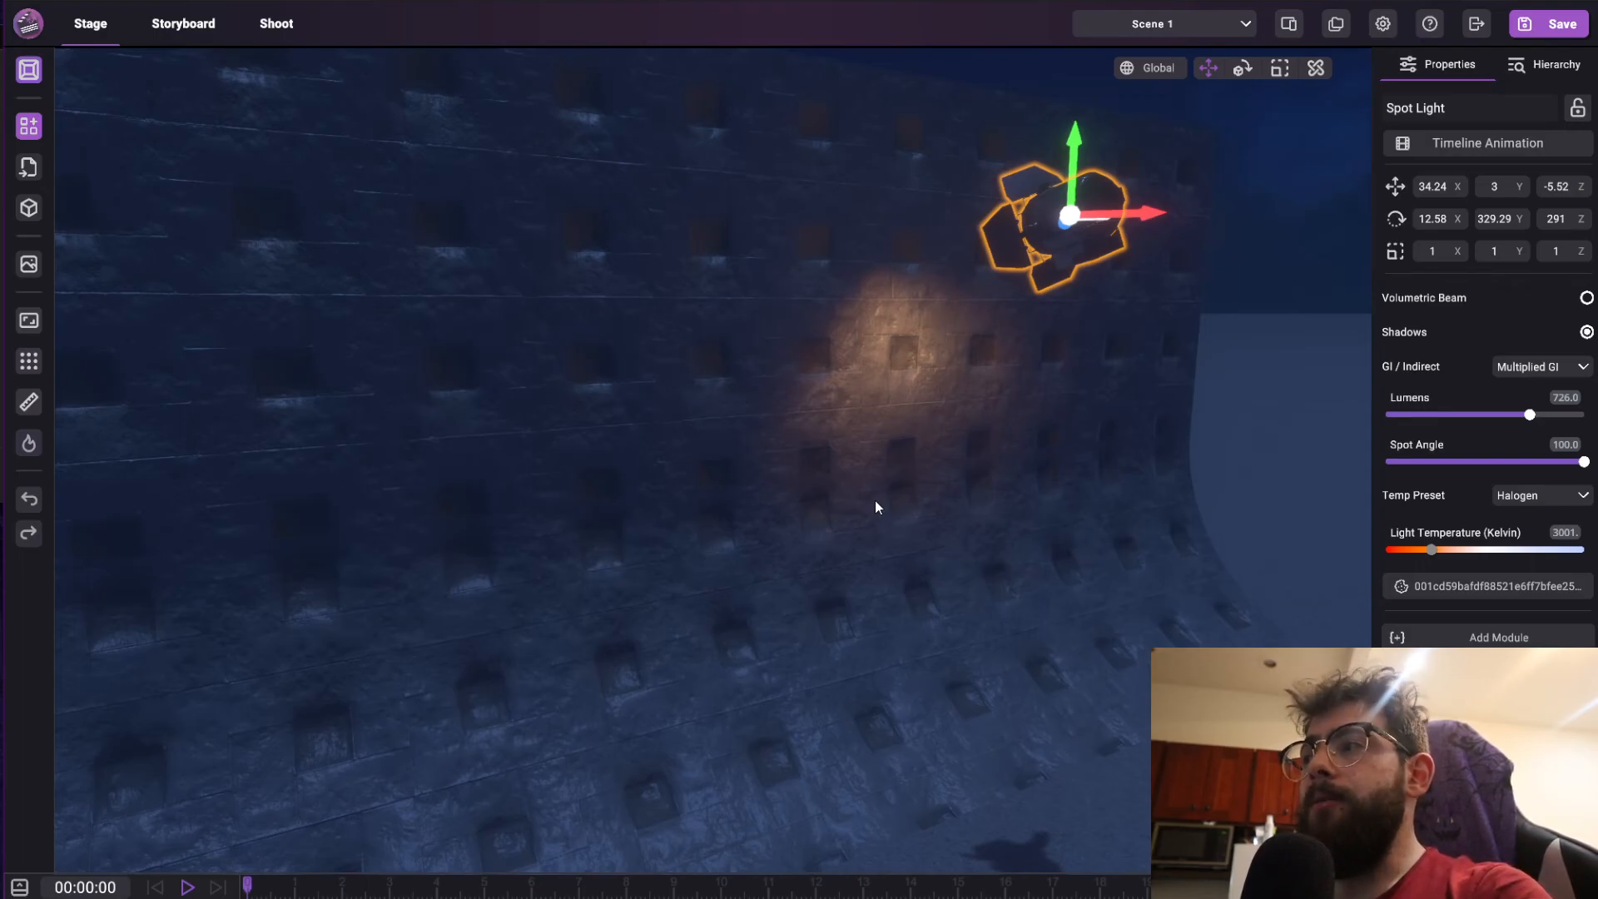
pyautogui.moveTo(1078, 133); pyautogui.dragTo(1042, 243)
pyautogui.moveTo(999, 325); pyautogui.dragTo(976, 436, button='middle')
pyautogui.moveTo(1051, 464)
pyautogui.mouseDown()
pyautogui.moveTo(940, 525)
pyautogui.moveTo(981, 466)
pyautogui.moveTo(1031, 459)
pyautogui.mouseUp()
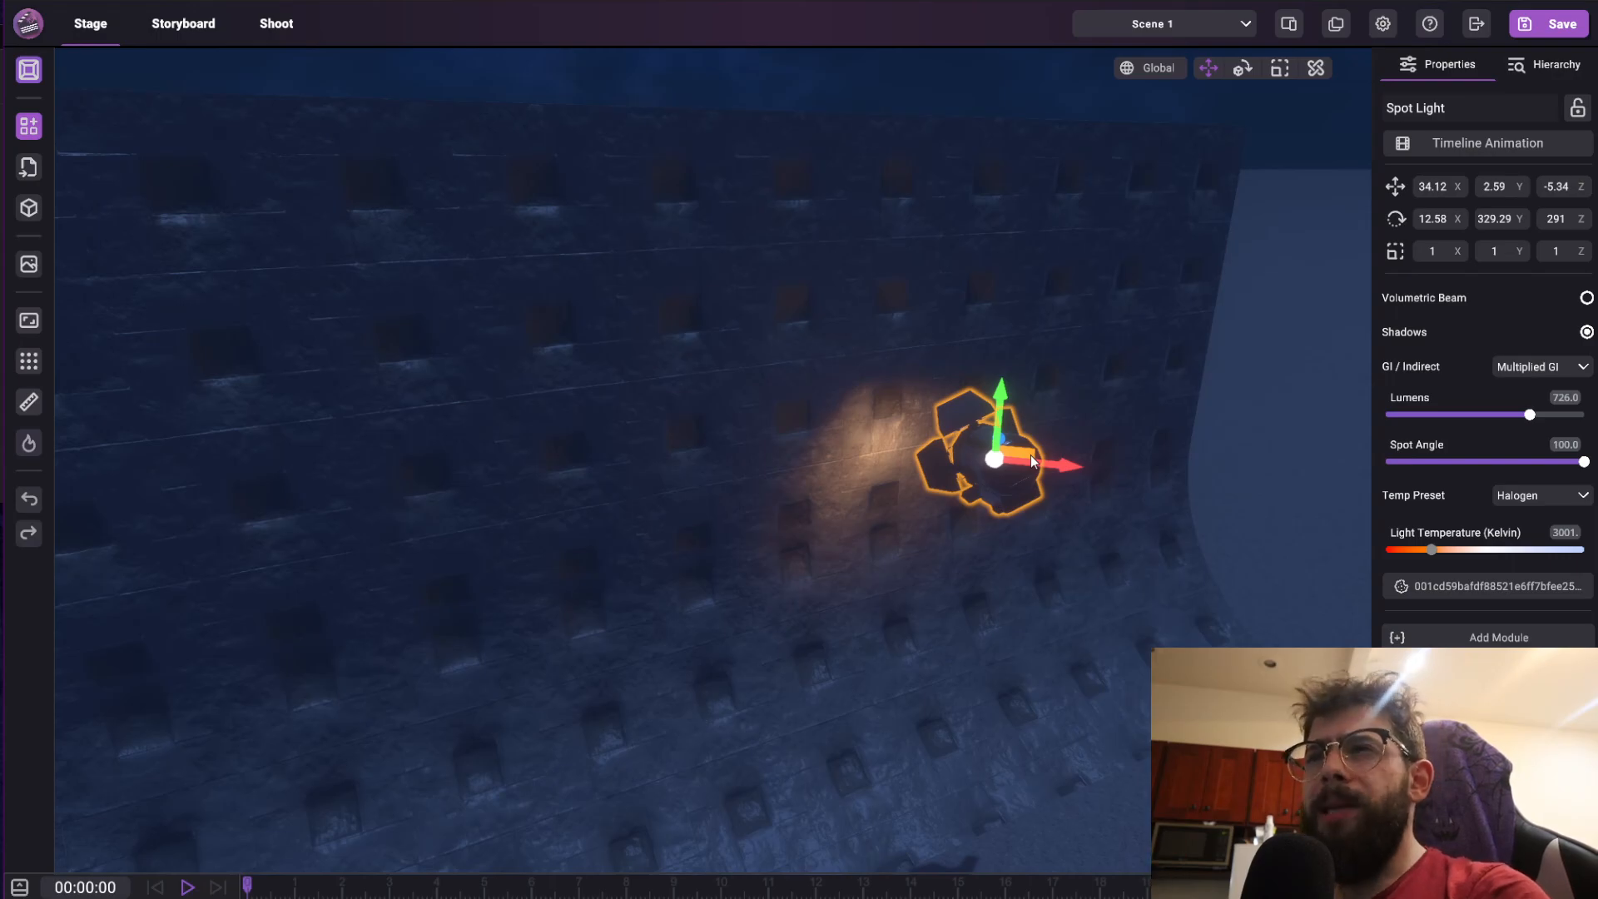
pyautogui.moveTo(1031, 461); pyautogui.dragTo(1059, 468, button='middle')
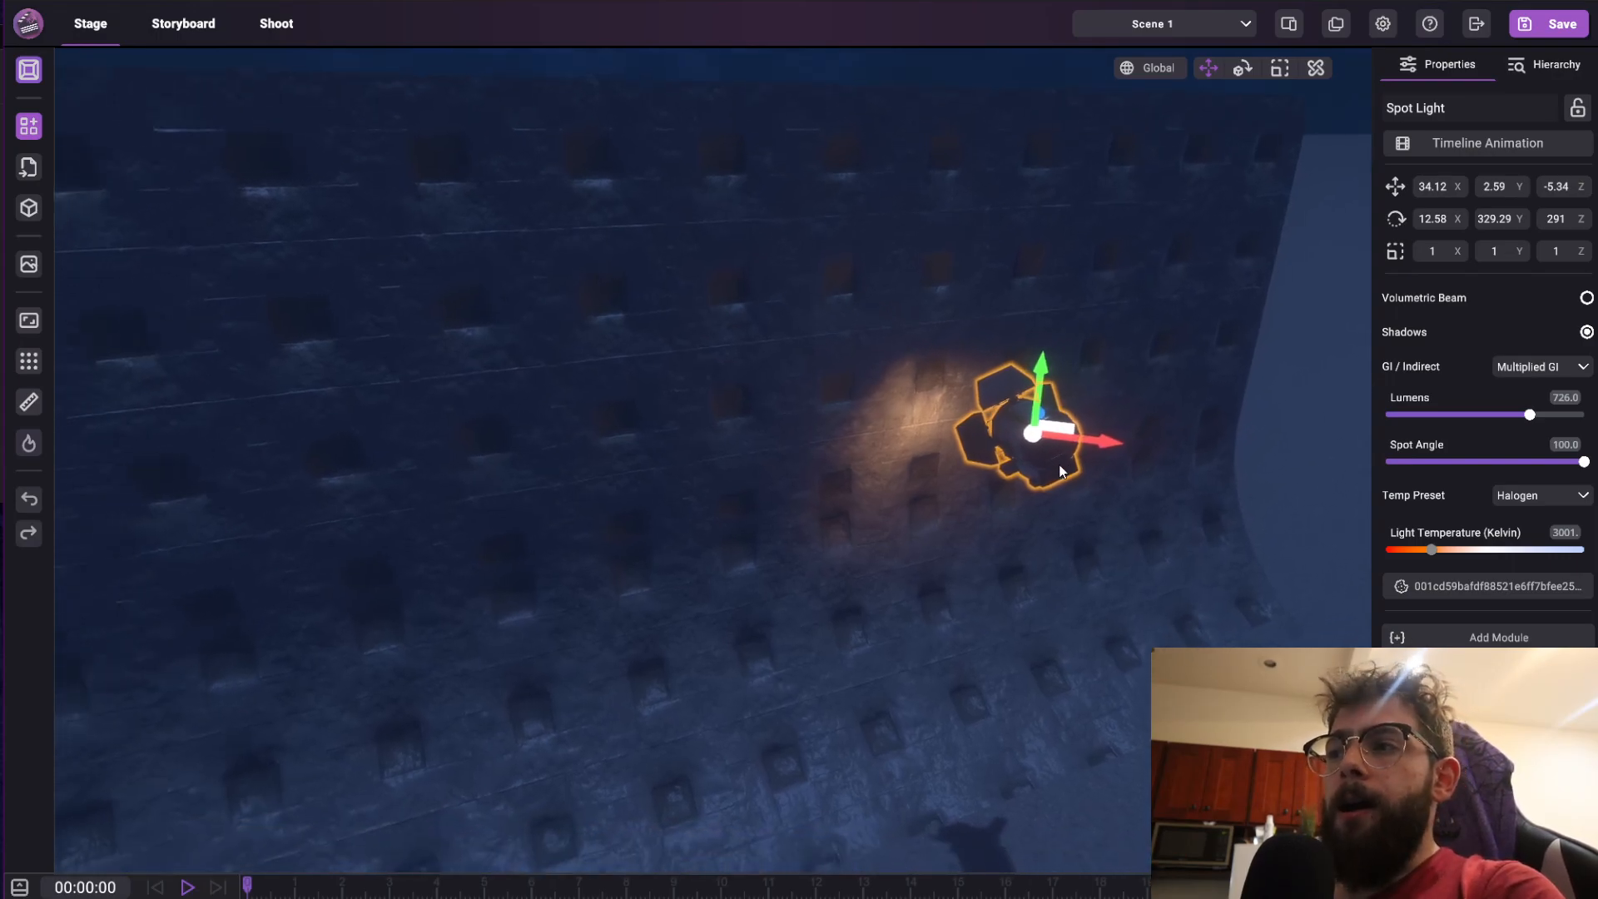
pyautogui.scroll(-1, 1059, 465)
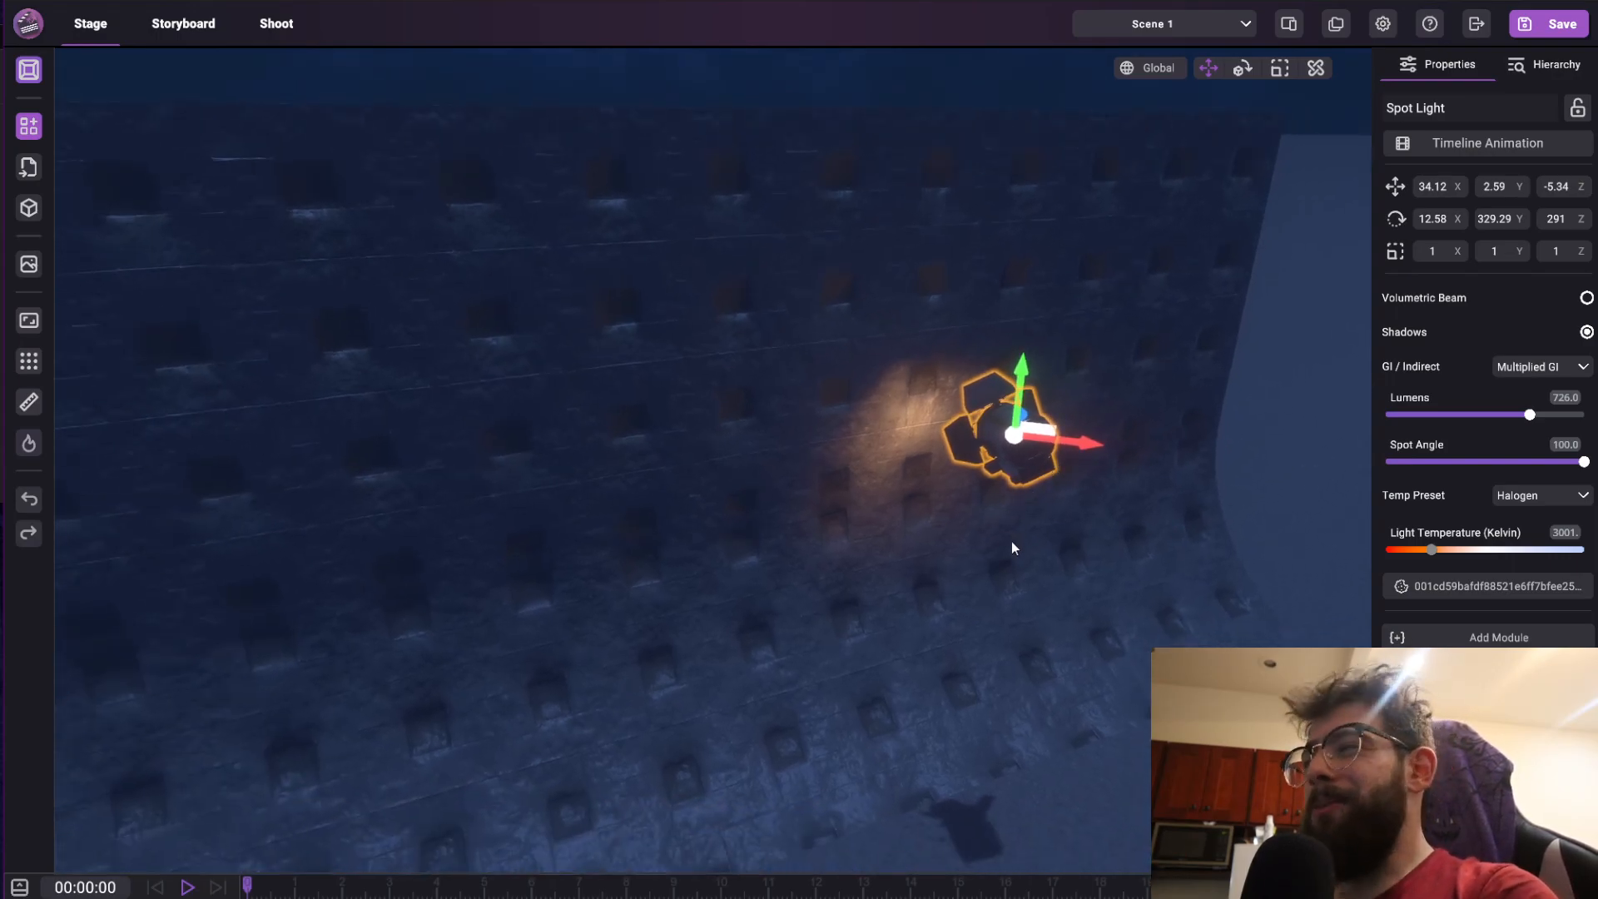
pyautogui.moveTo(1078, 554); pyautogui.dragTo(1080, 504, button='right')
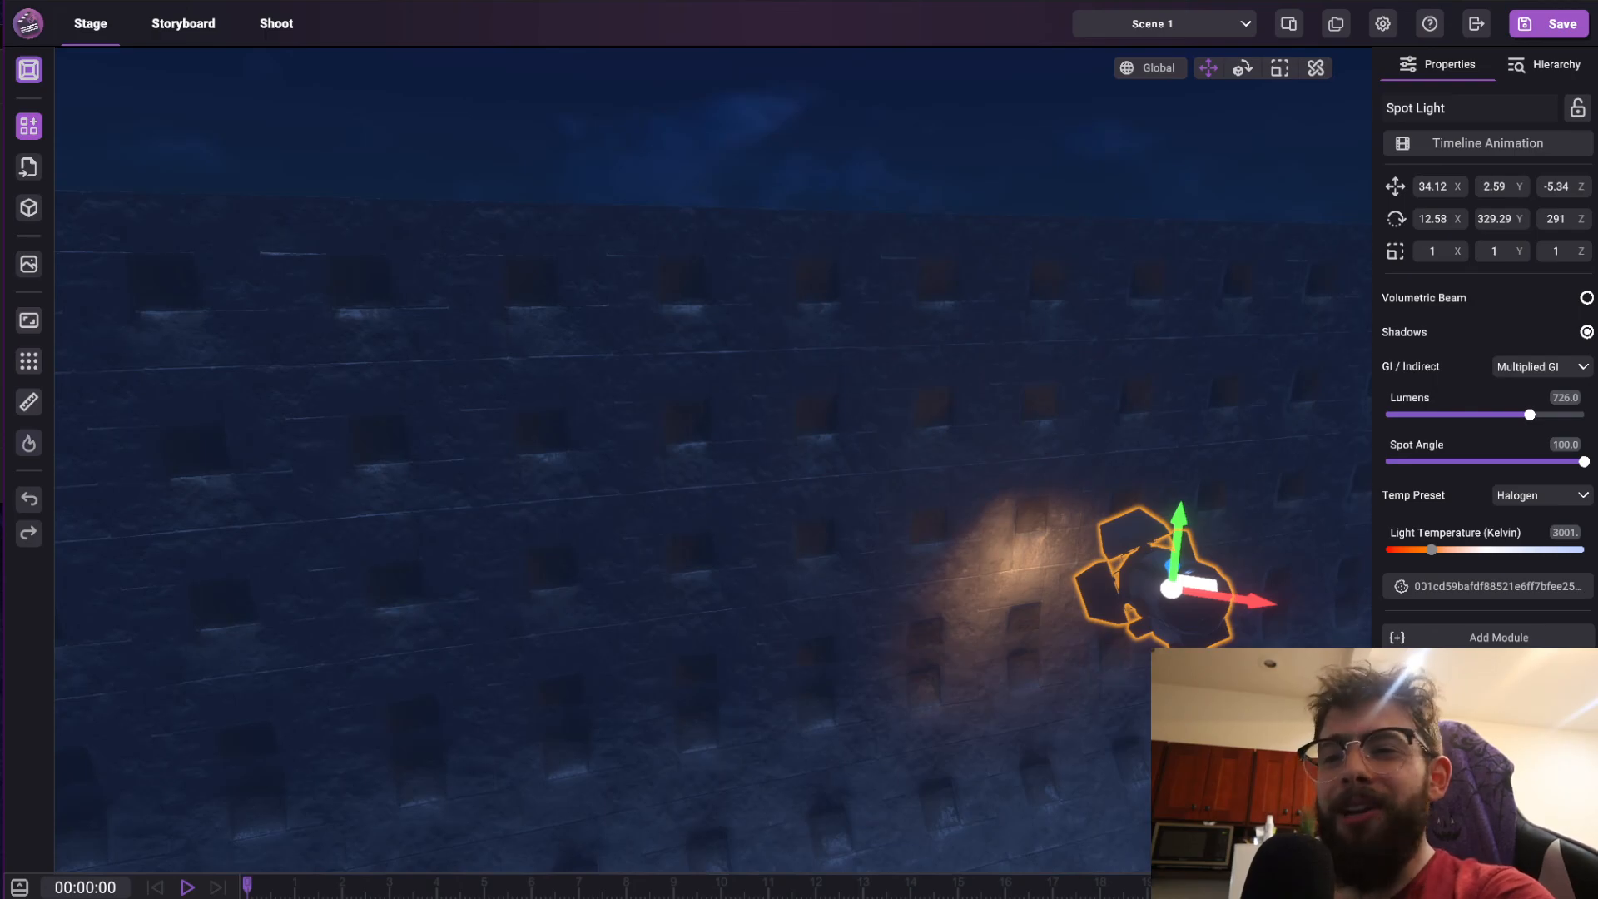